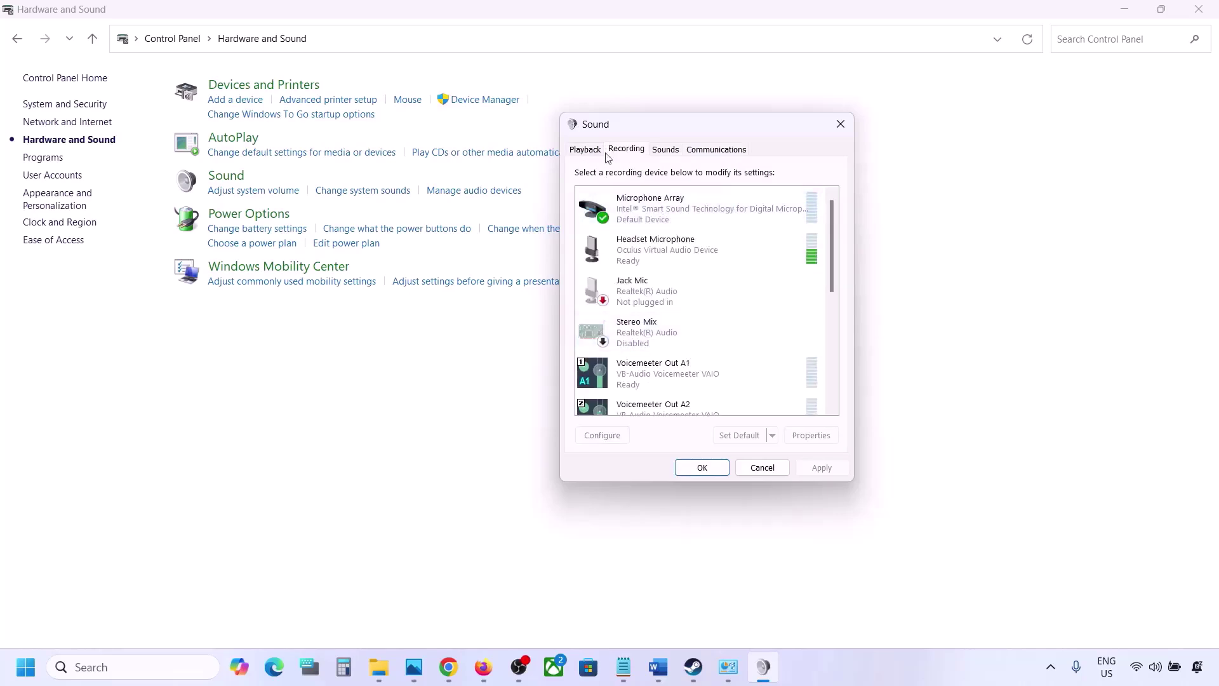
Disable the Headset Microphone on the Recording tab, check Playback, then close the Sound dialog
left_click(626, 149)
left_click(643, 254)
right_click(642, 253)
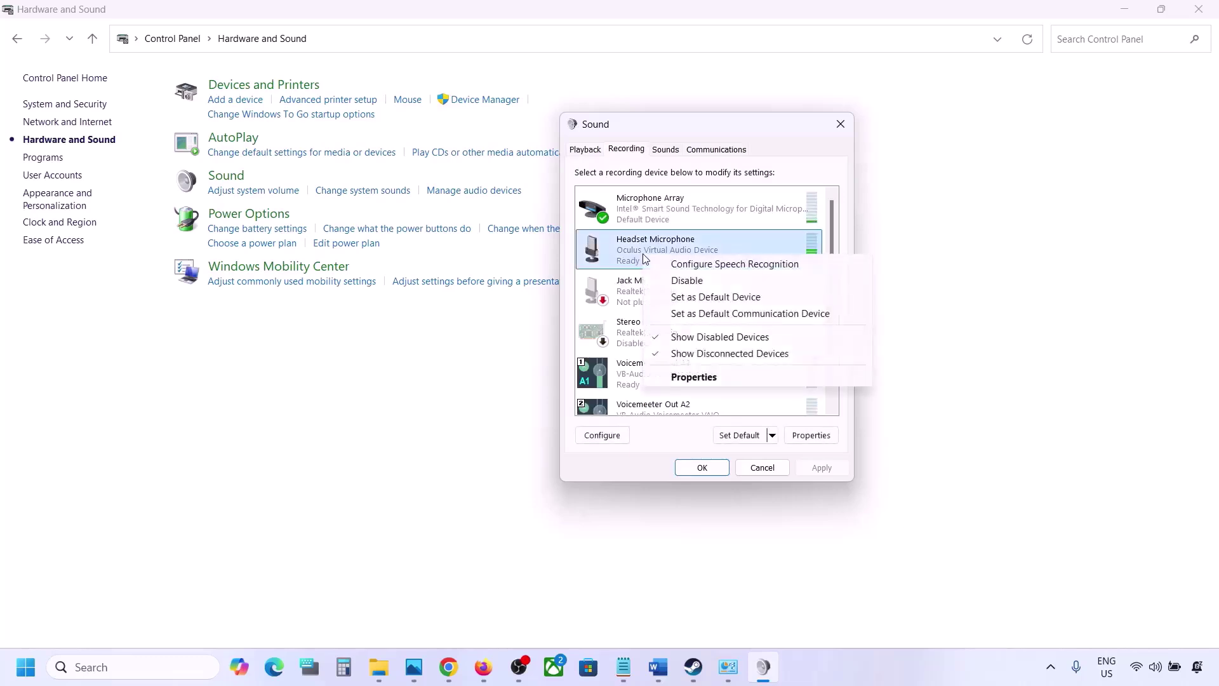
left_click(688, 280)
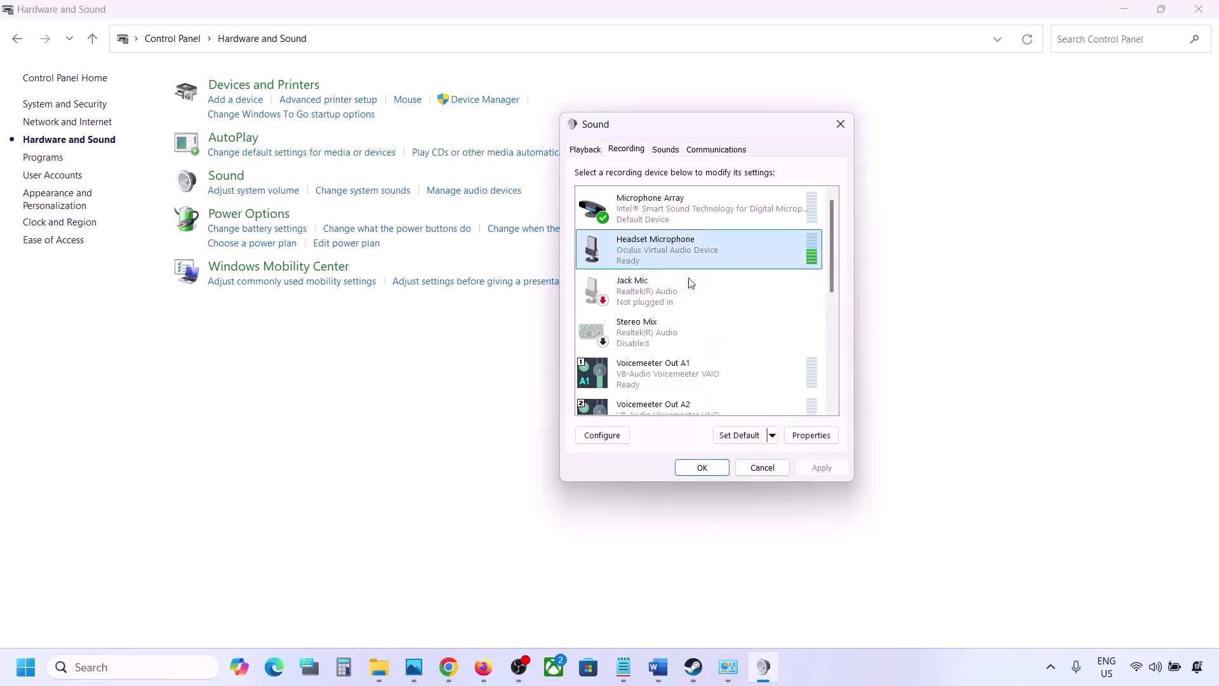
left_click(577, 151)
left_click(840, 124)
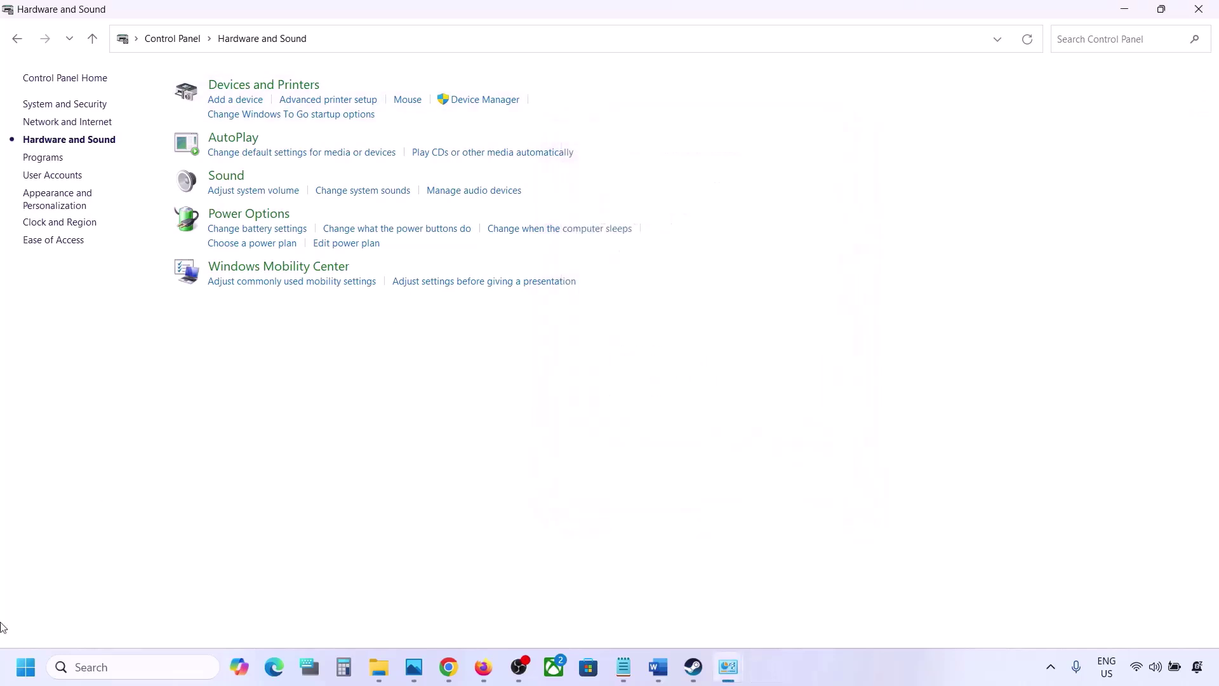
Open Device Manager and expand the Sound, video and game controllers group
right_click(25, 679)
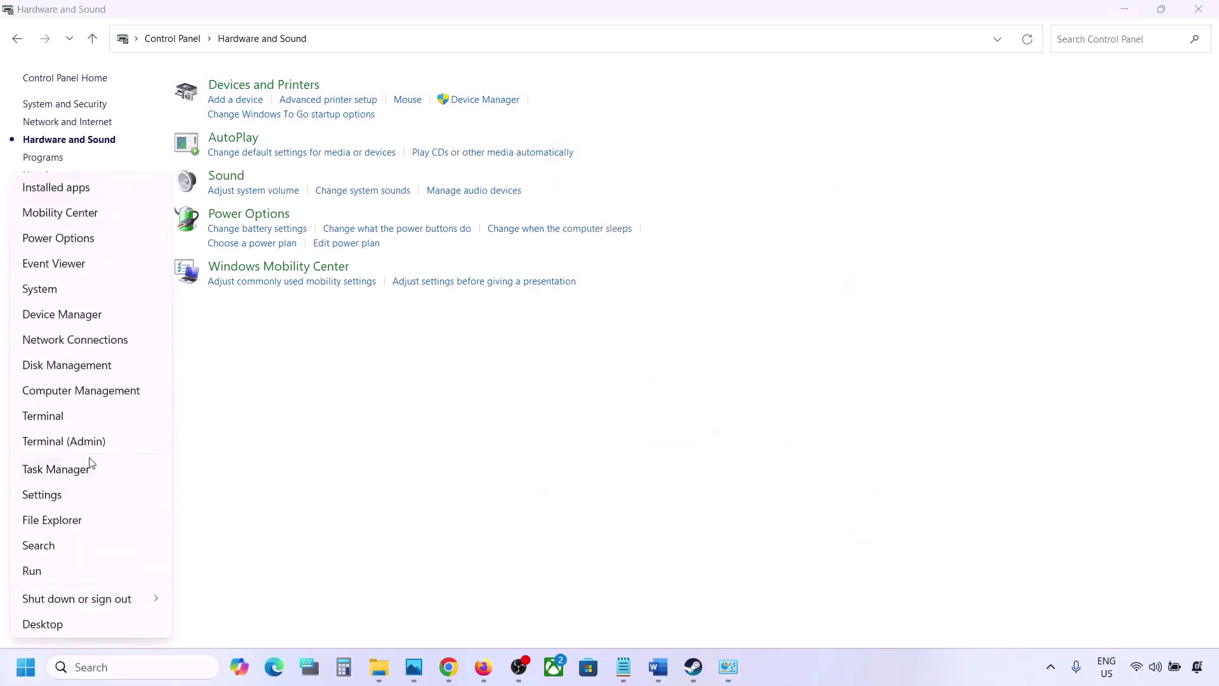
left_click(62, 314)
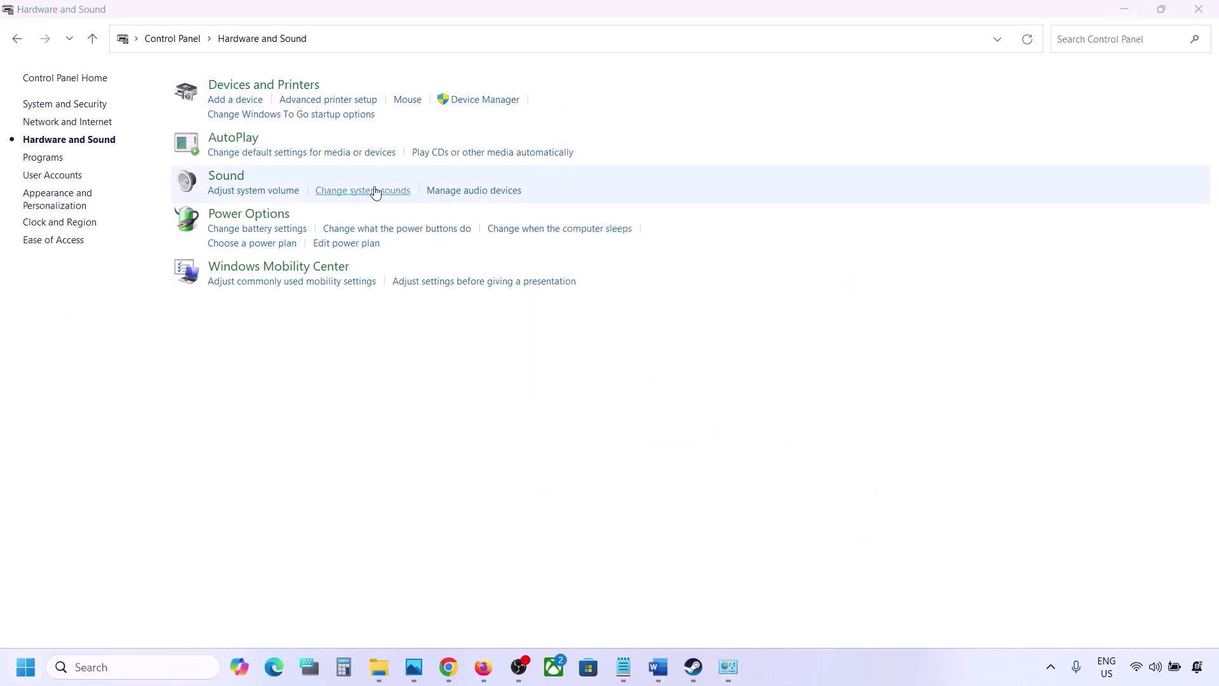
scroll(173, 306, "down", 1)
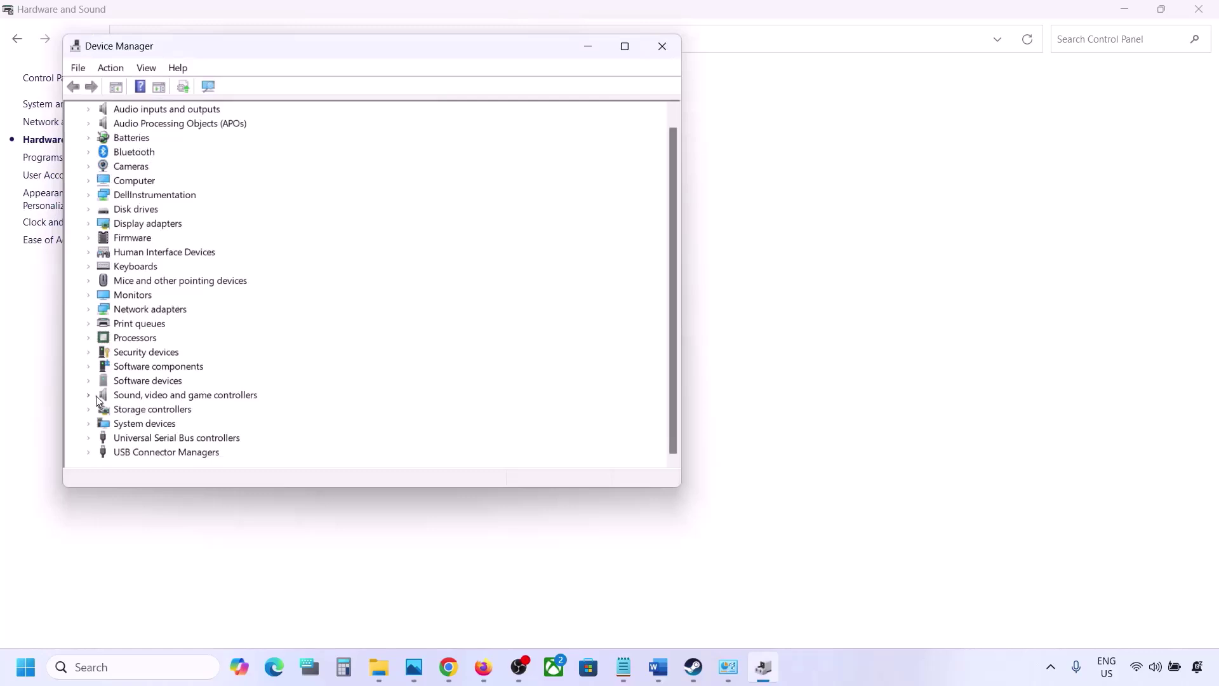
left_click(91, 398)
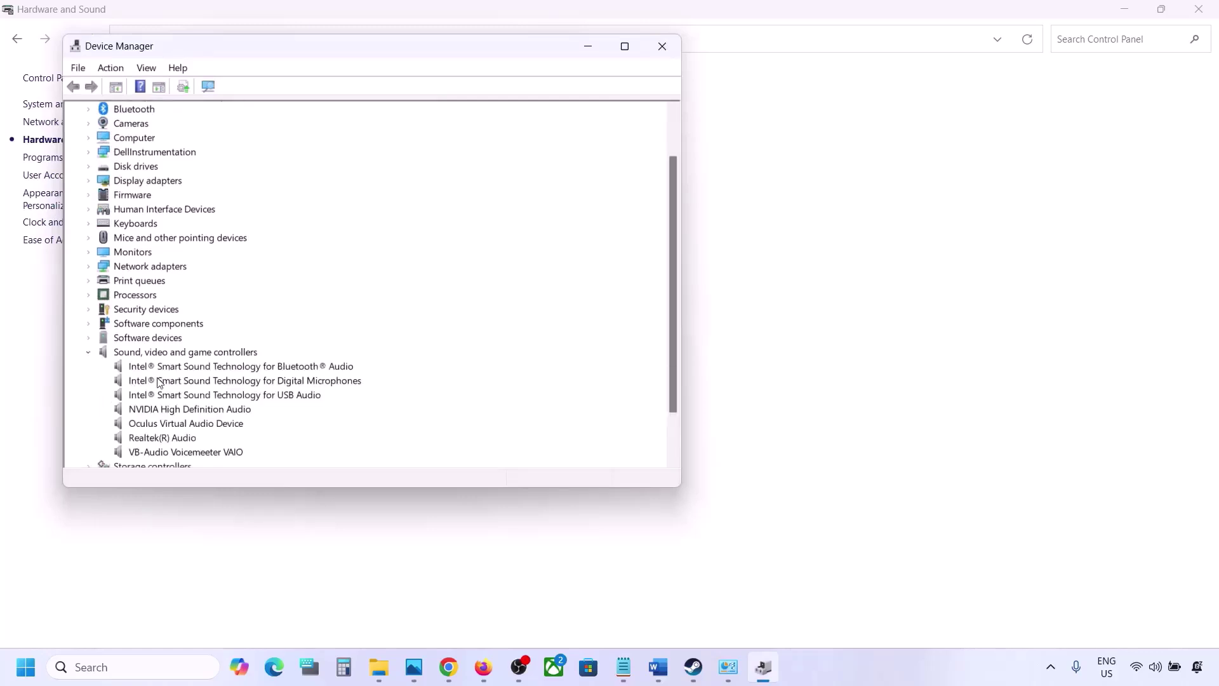
scroll(158, 382, "down", 2)
Disable the VB-Audio Voicemeeter VAIO and Oculus Virtual Audio Device
left_click(168, 381)
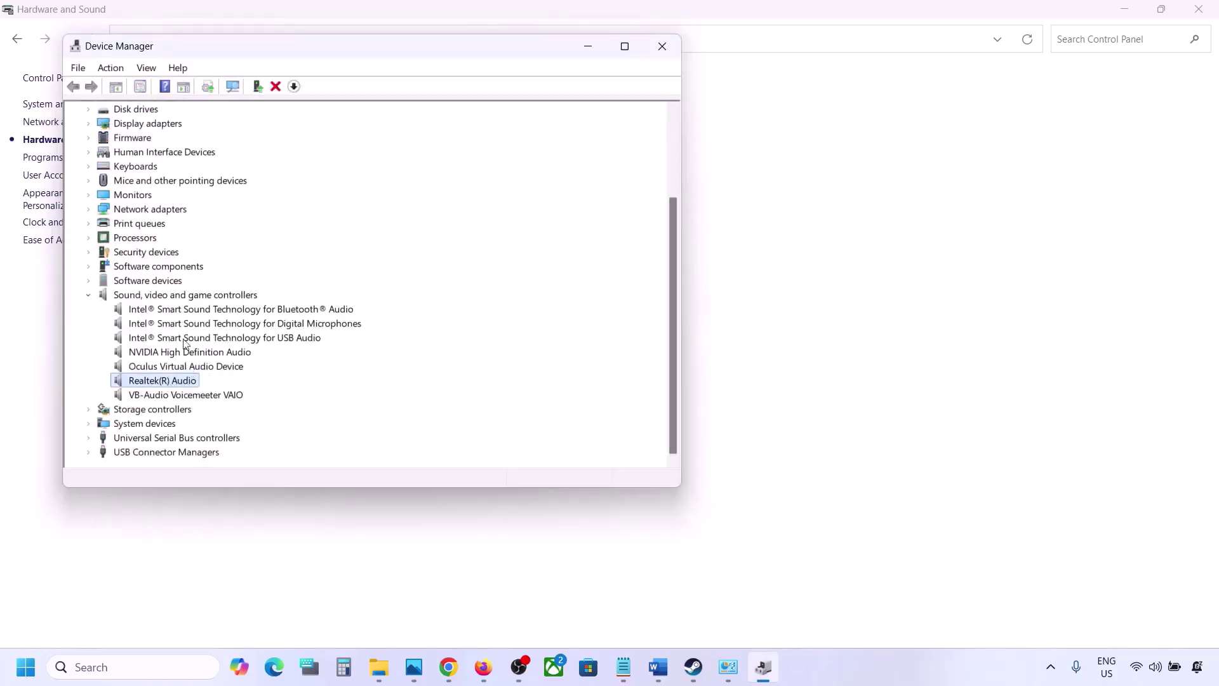
left_click(167, 396)
right_click(166, 399)
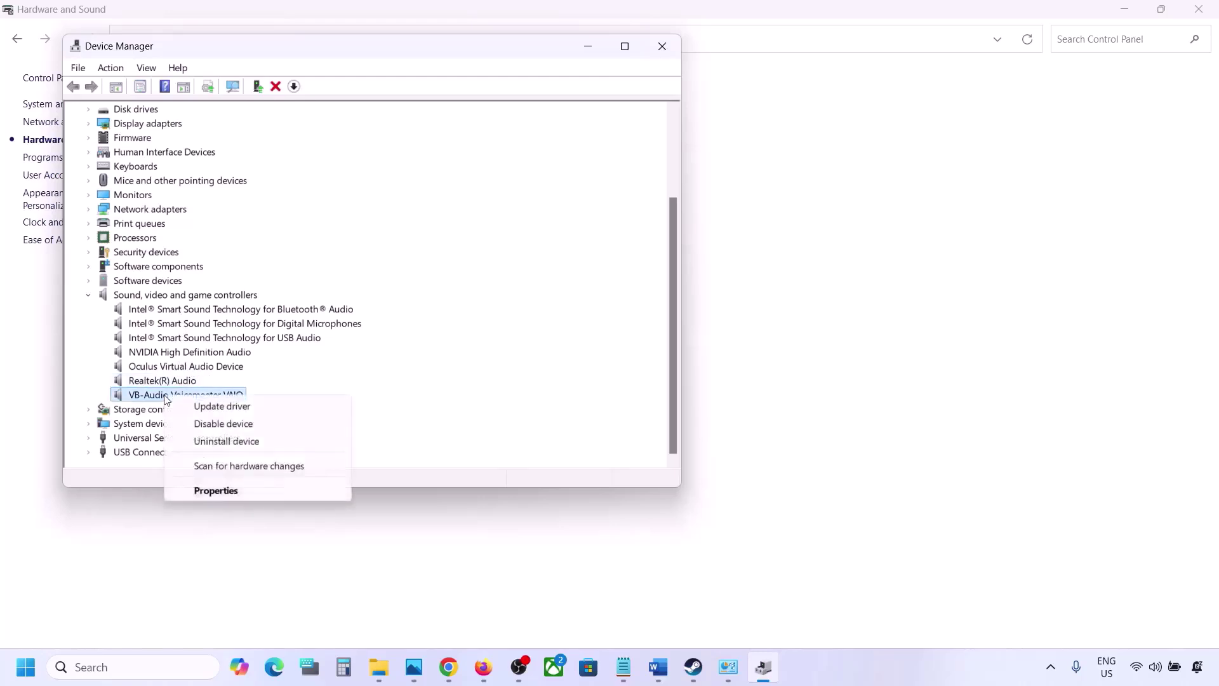
left_click(204, 422)
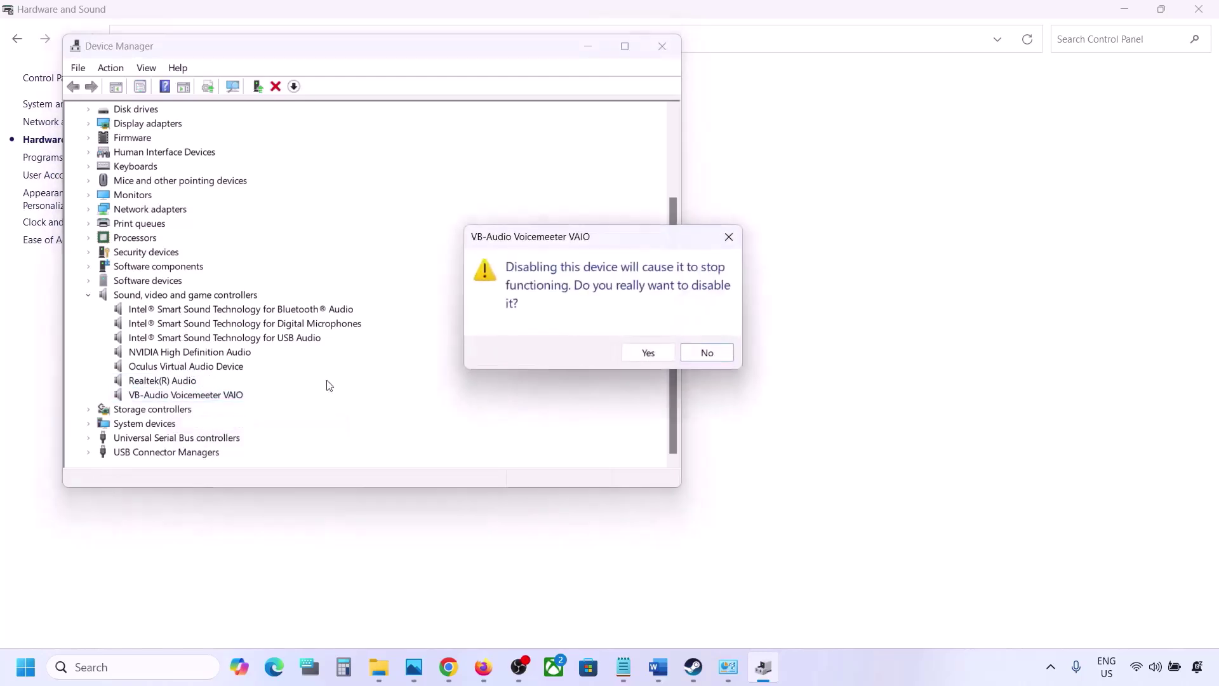
left_click(641, 354)
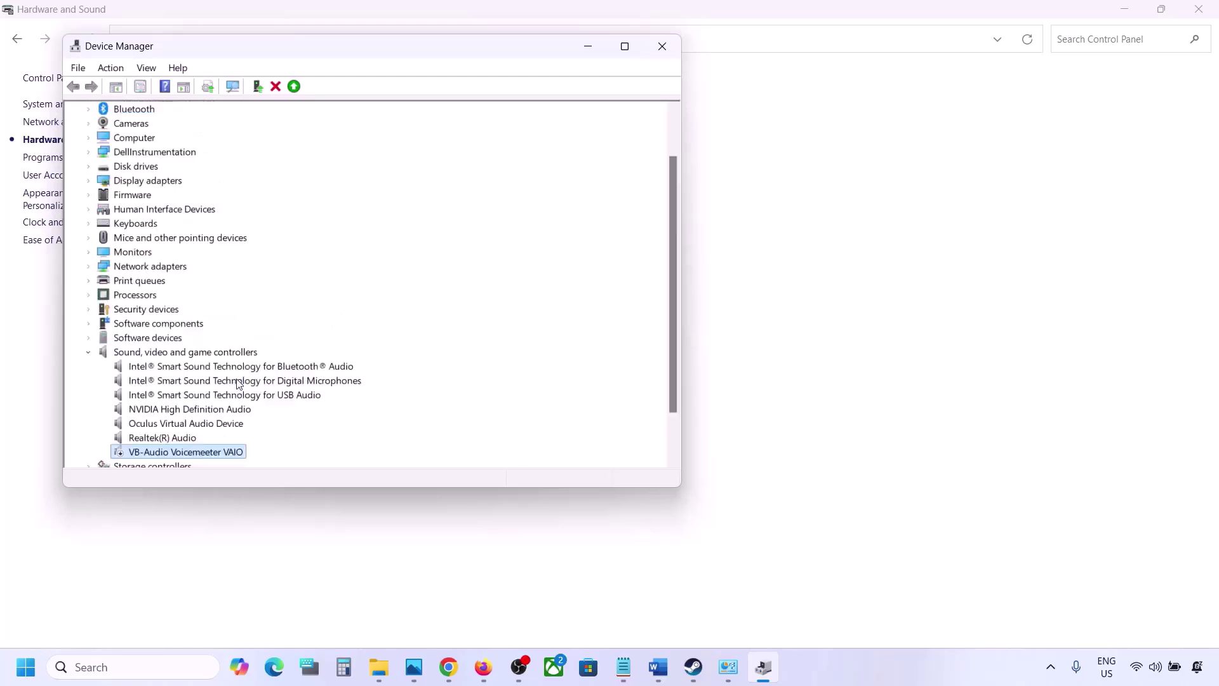
scroll(204, 412, "down", 1)
left_click(170, 381)
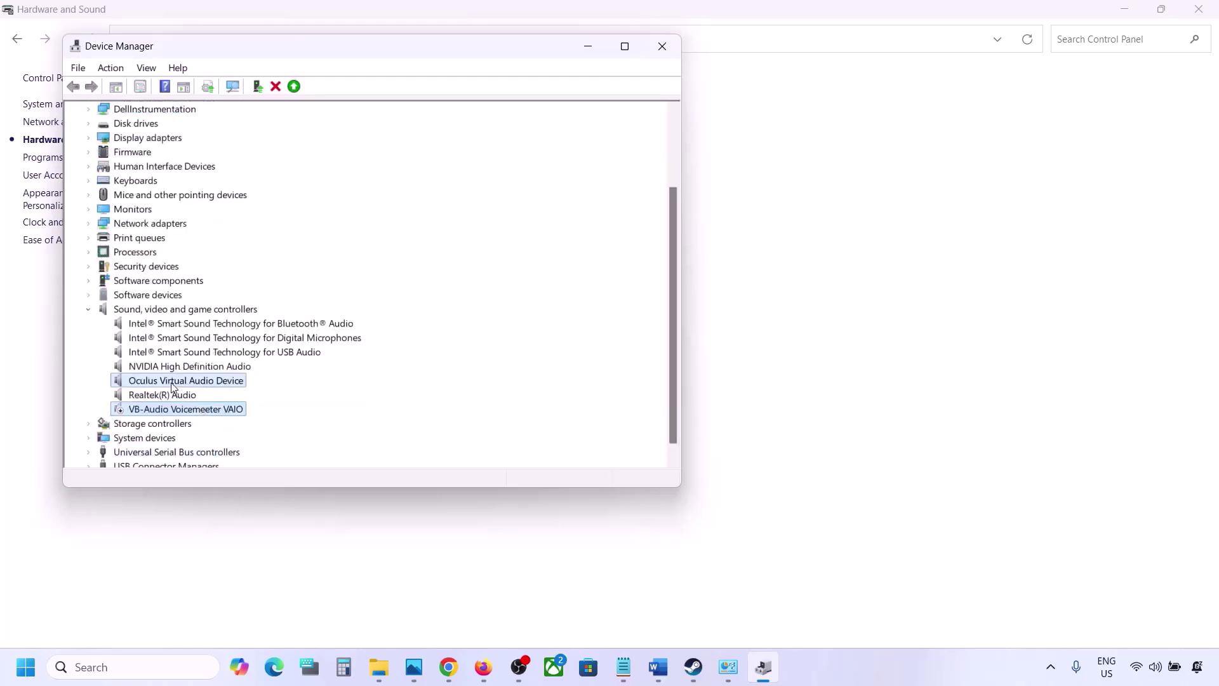
right_click(170, 383)
left_click(229, 411)
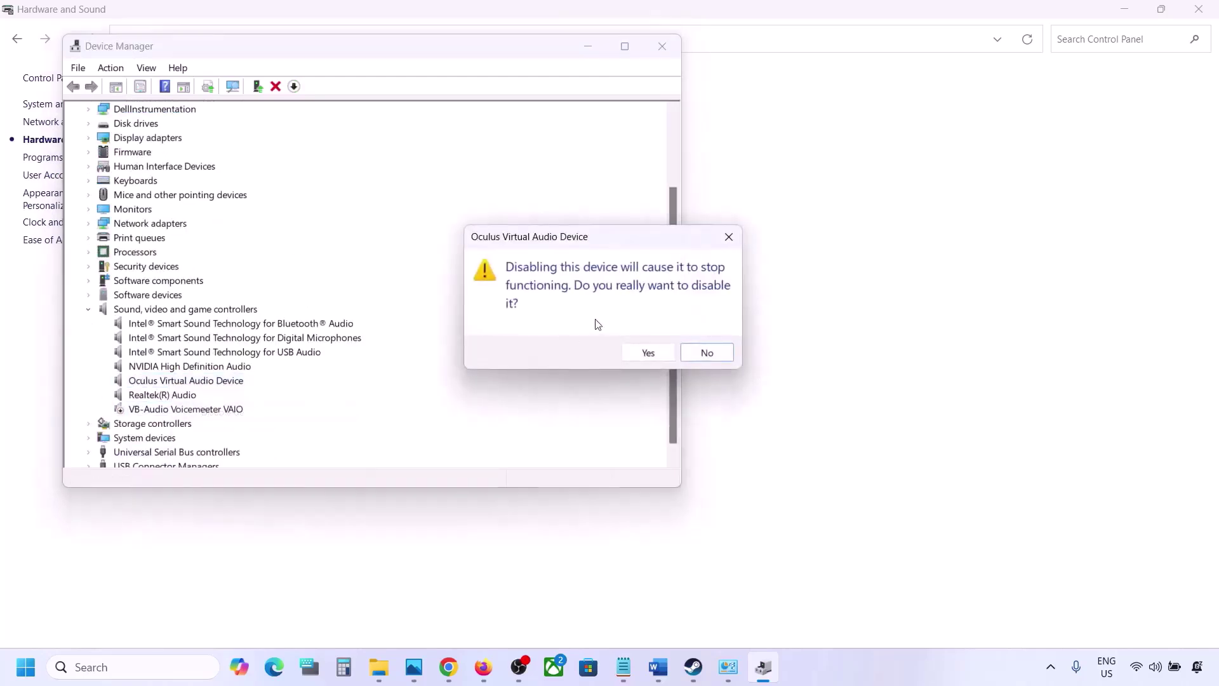
left_click(635, 354)
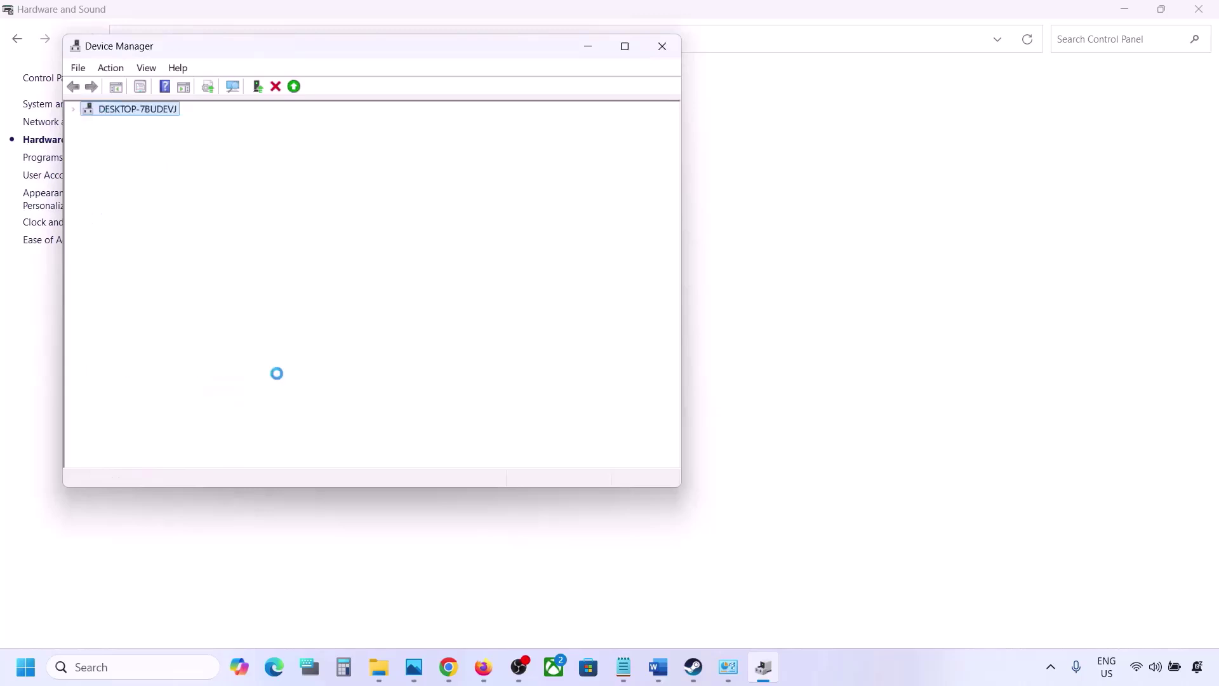
Disable NVIDIA High Definition Audio and the Intel Bluetooth Audio device
left_click(160, 438)
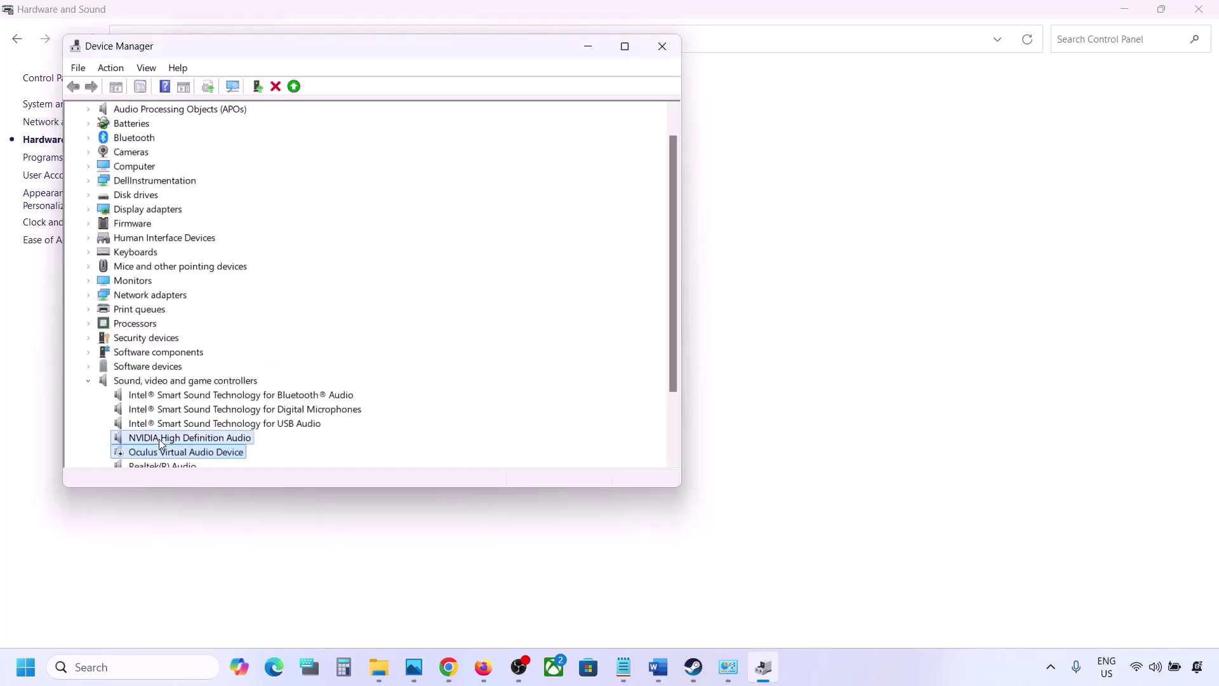
right_click(160, 438)
left_click(212, 470)
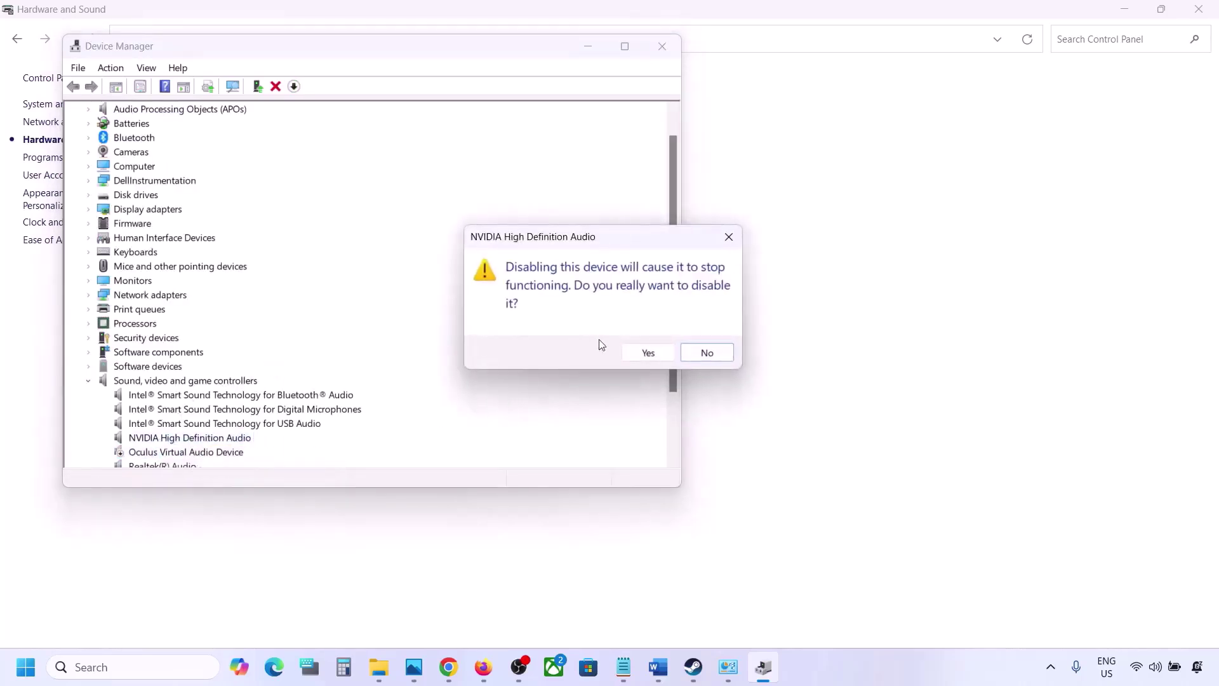
left_click(631, 346)
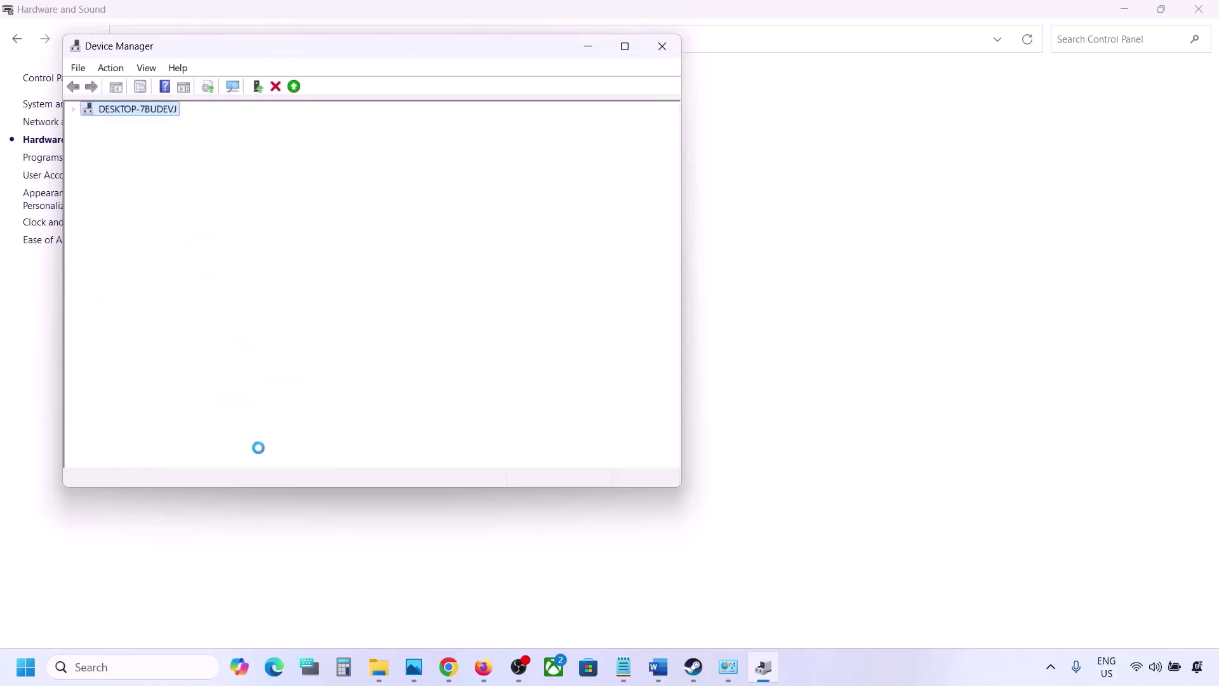
scroll(259, 454, "down", 2)
left_click(190, 328)
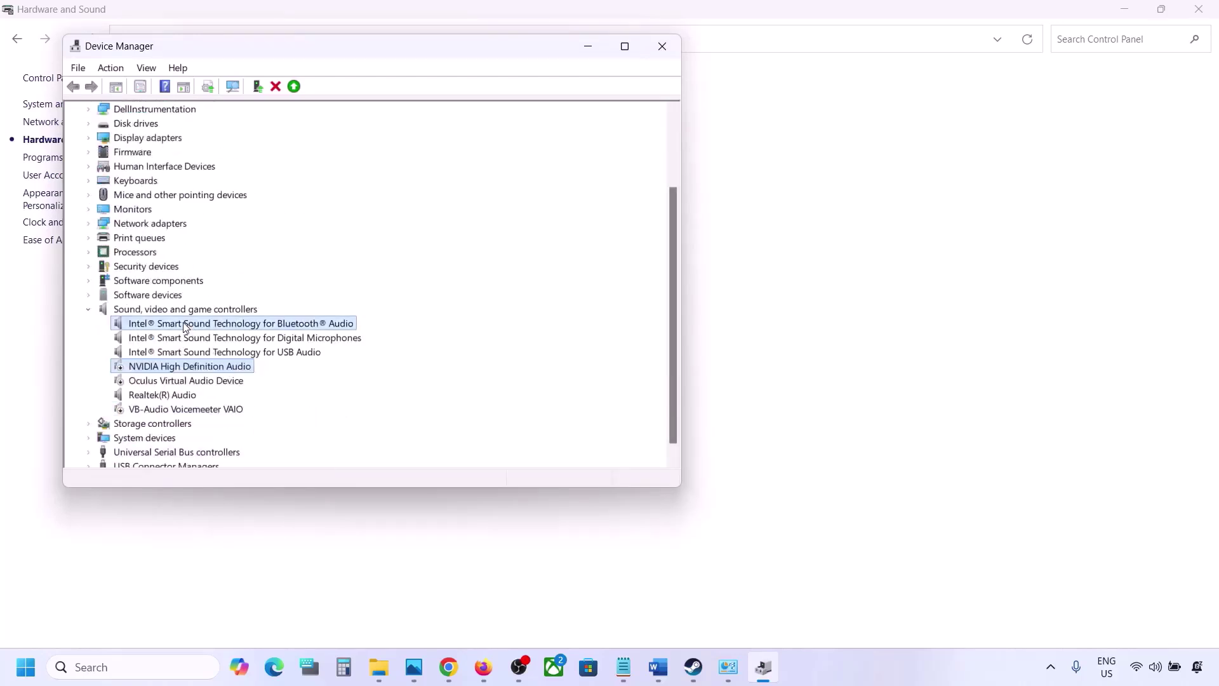
right_click(194, 327)
left_click(235, 352)
left_click(642, 352)
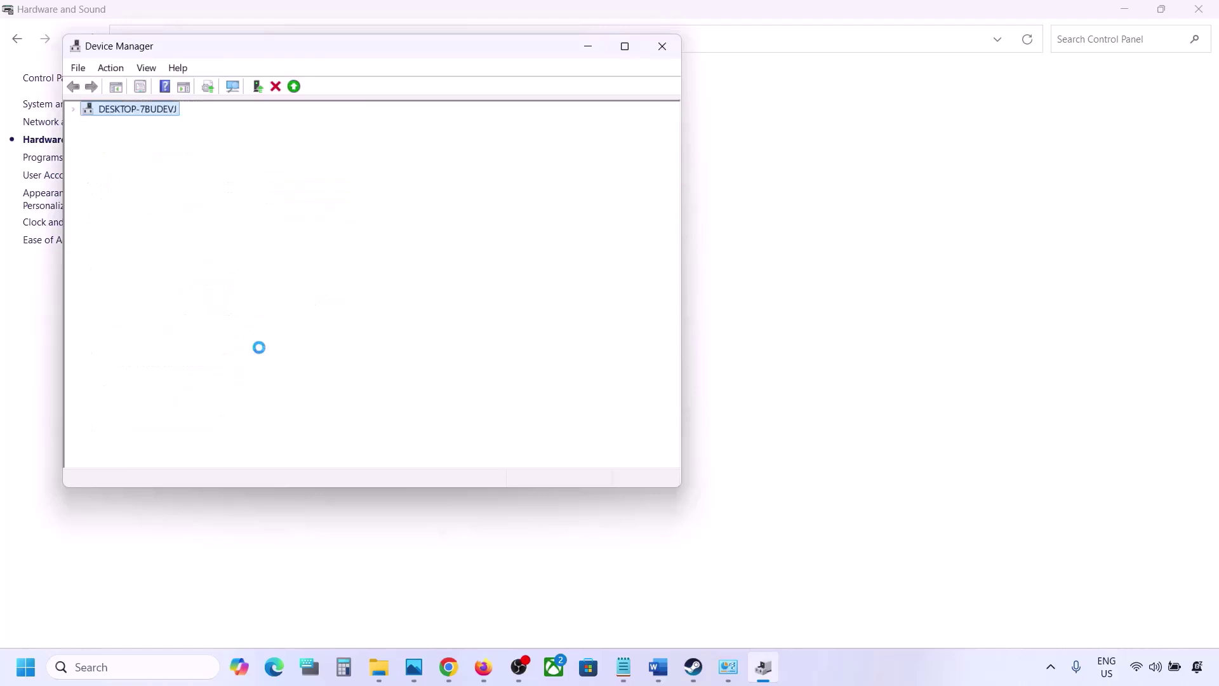
Disable the Intel Digital Microphones and USB Audio devices, declining the restart prompt
left_click(219, 354)
right_click(218, 355)
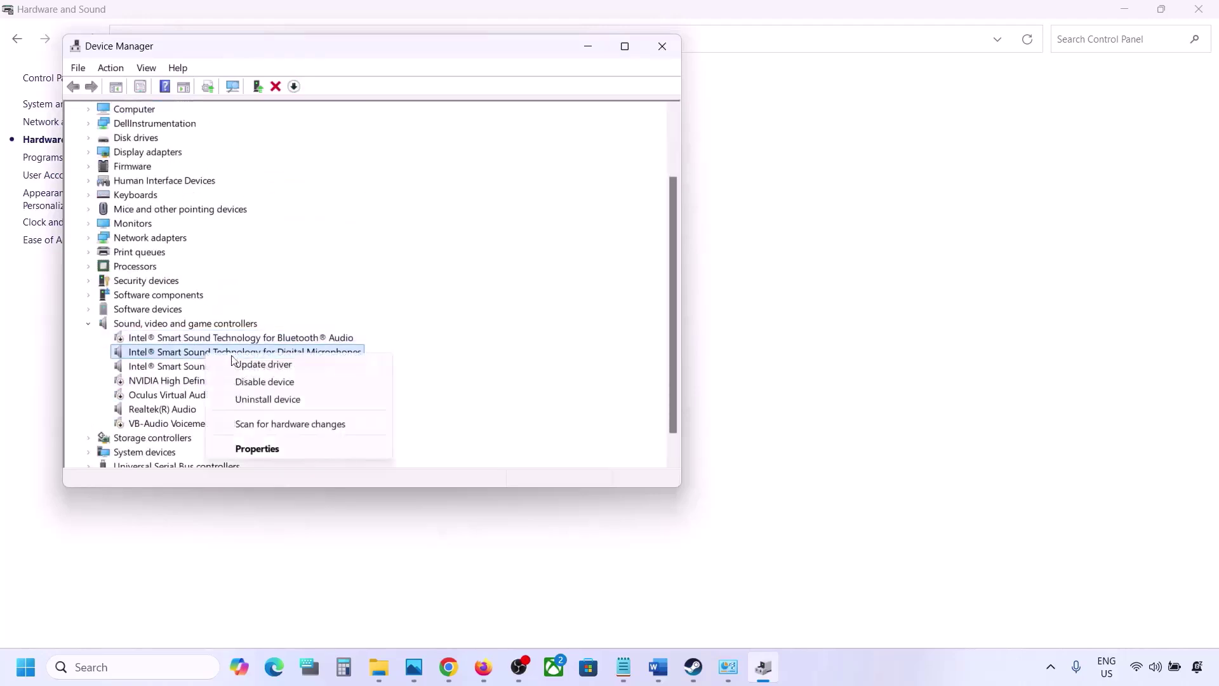
left_click(261, 381)
left_click(644, 349)
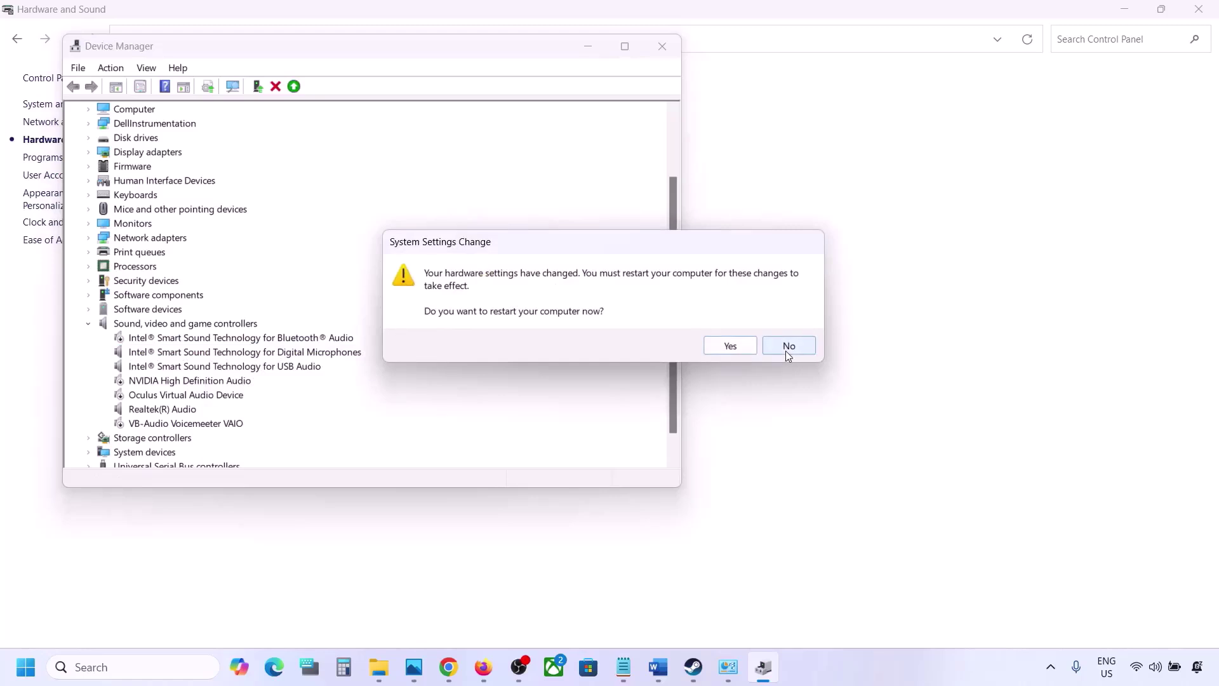
left_click(788, 346)
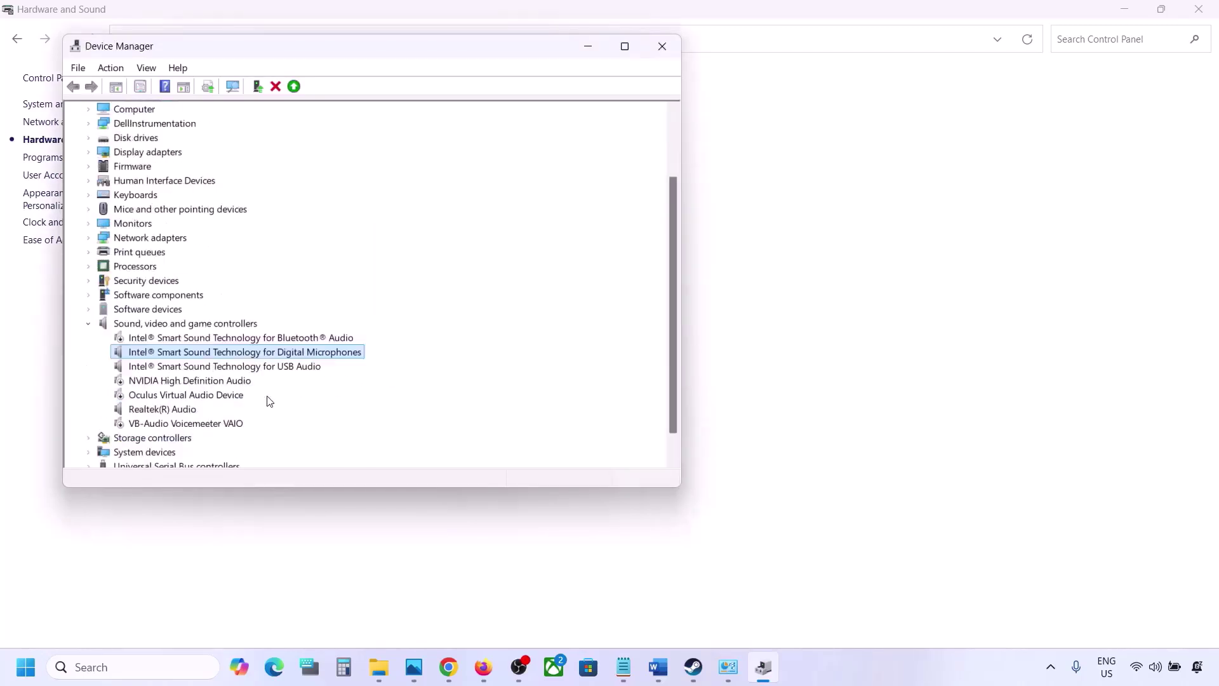
right_click(196, 368)
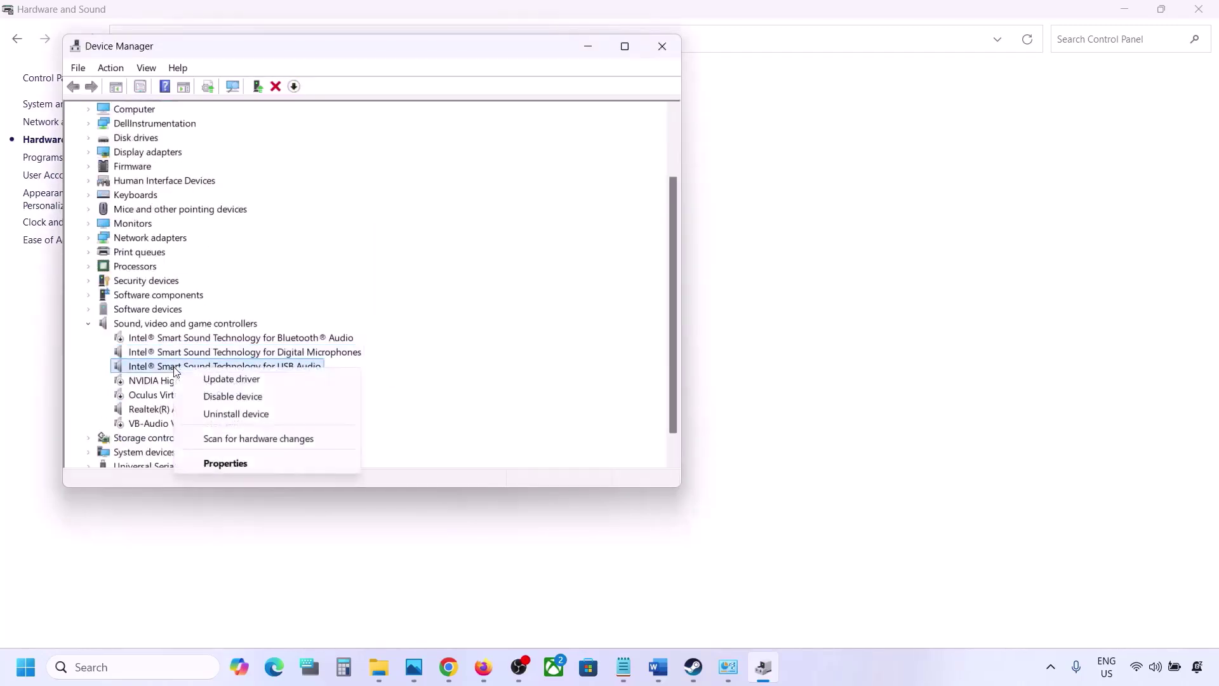
left_click(218, 395)
left_click(646, 352)
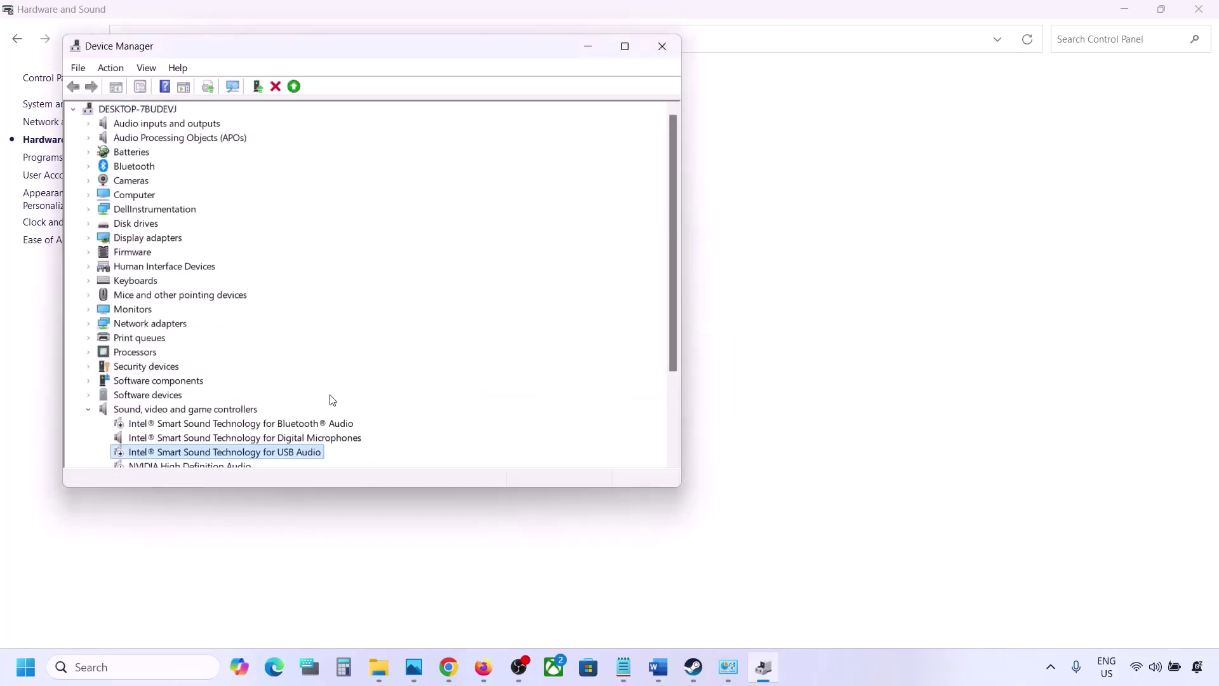
Leave Realtek(R) Audio unchanged, close Device Manager, and scroll the Word guide to Step 8
scroll(330, 400, "down", 3)
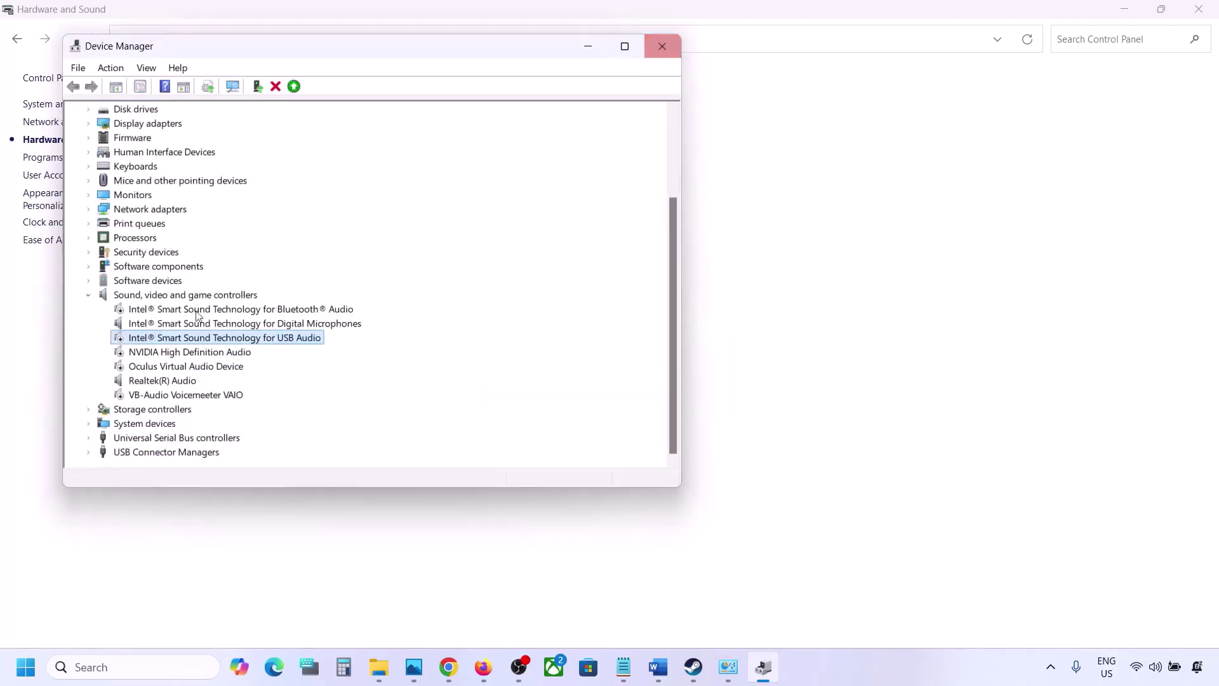
left_click(141, 380)
right_click(163, 381)
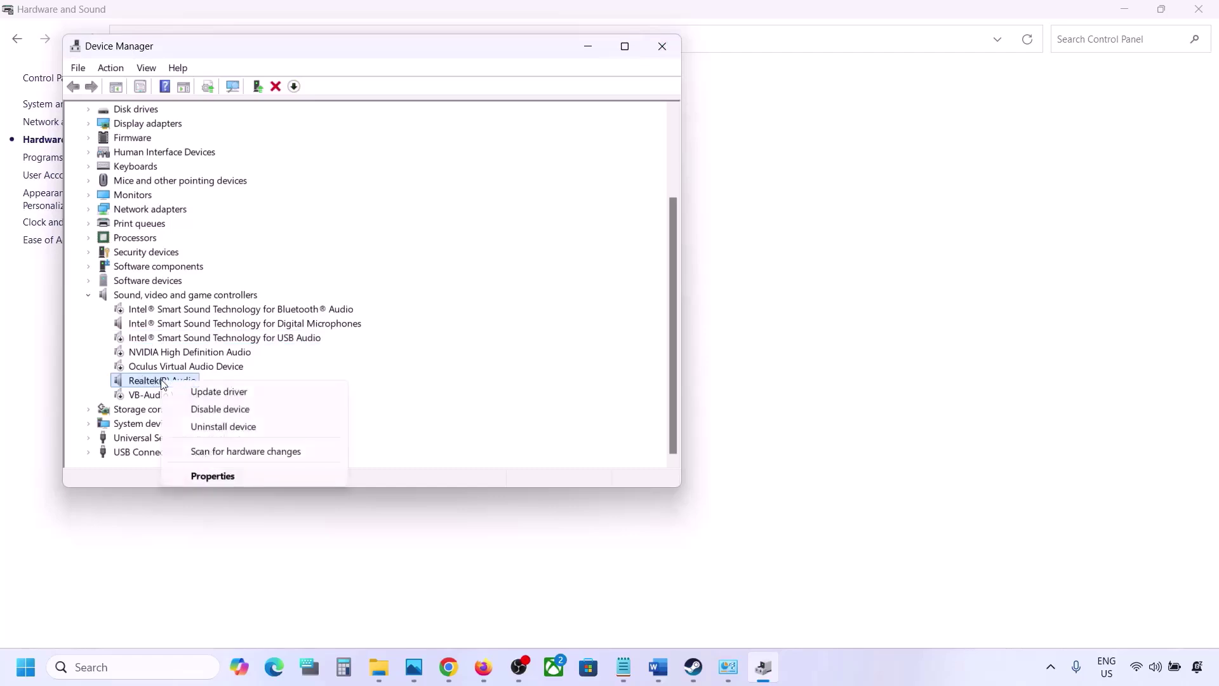
left_click(248, 370)
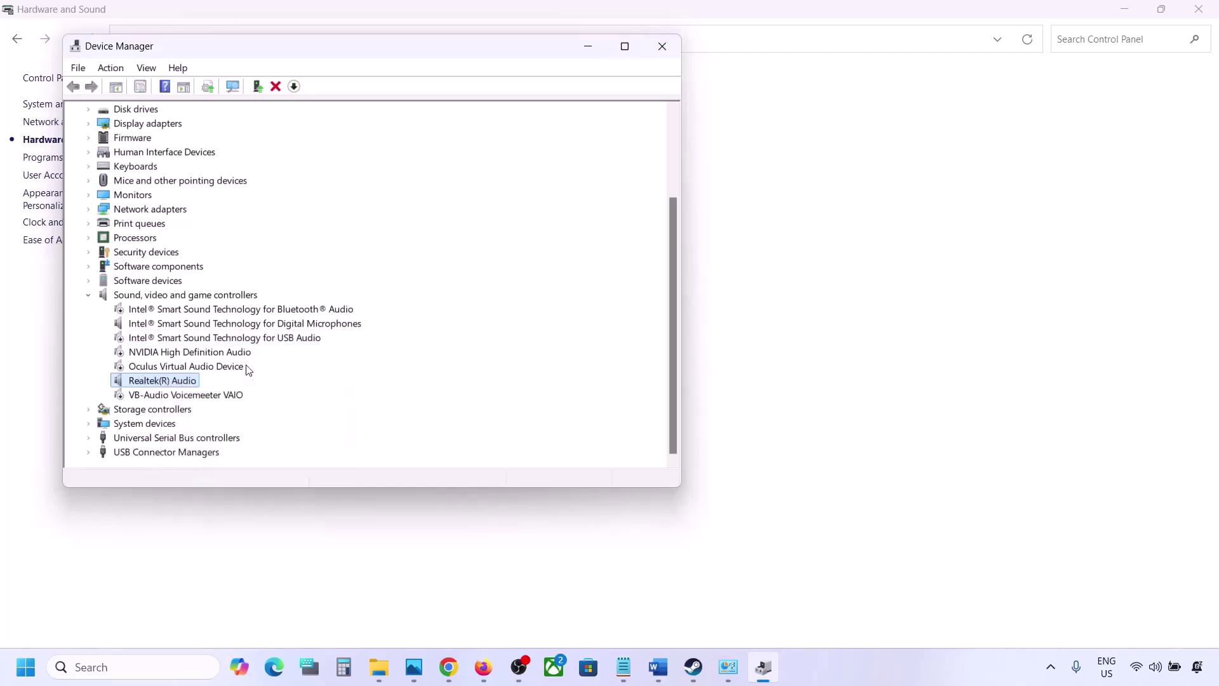
left_click(662, 45)
left_click(660, 665)
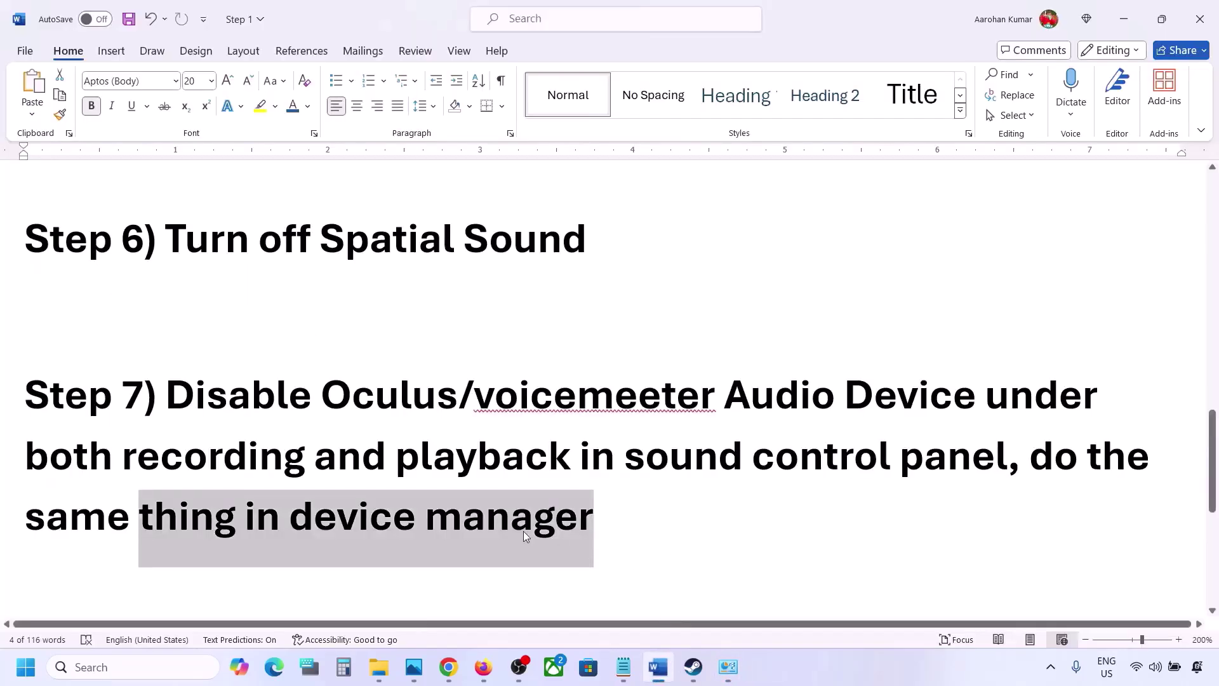
scroll(523, 531, "down", 3)
scroll(524, 530, "down", 3)
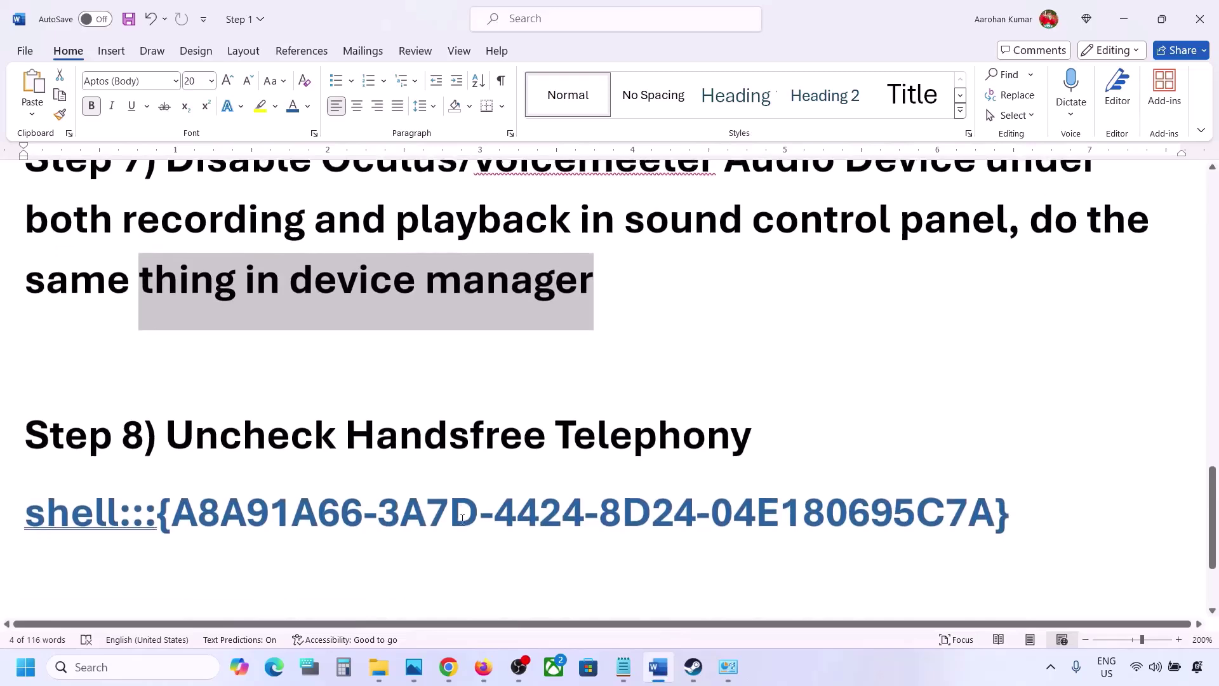
Copy the Step 8 shell:::{A8A91A66-…} address from the Word guide
left_click_drag(170, 424, 752, 425)
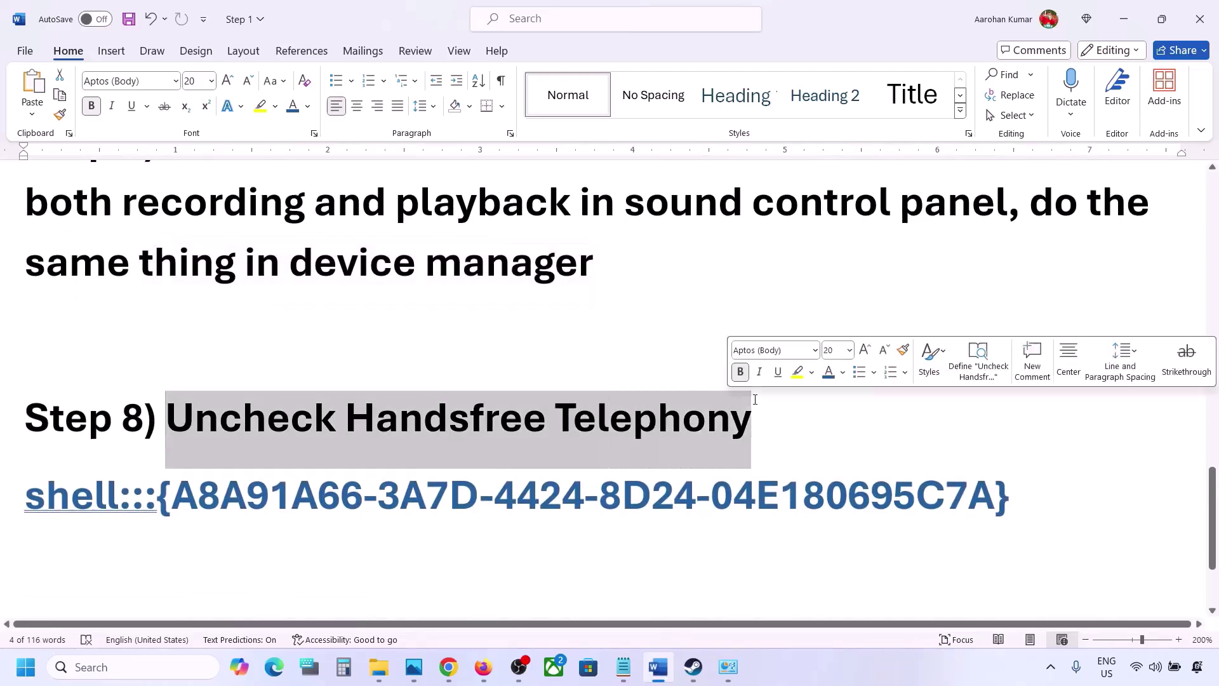
left_click_drag(1044, 495, 56, 492)
right_click(56, 492)
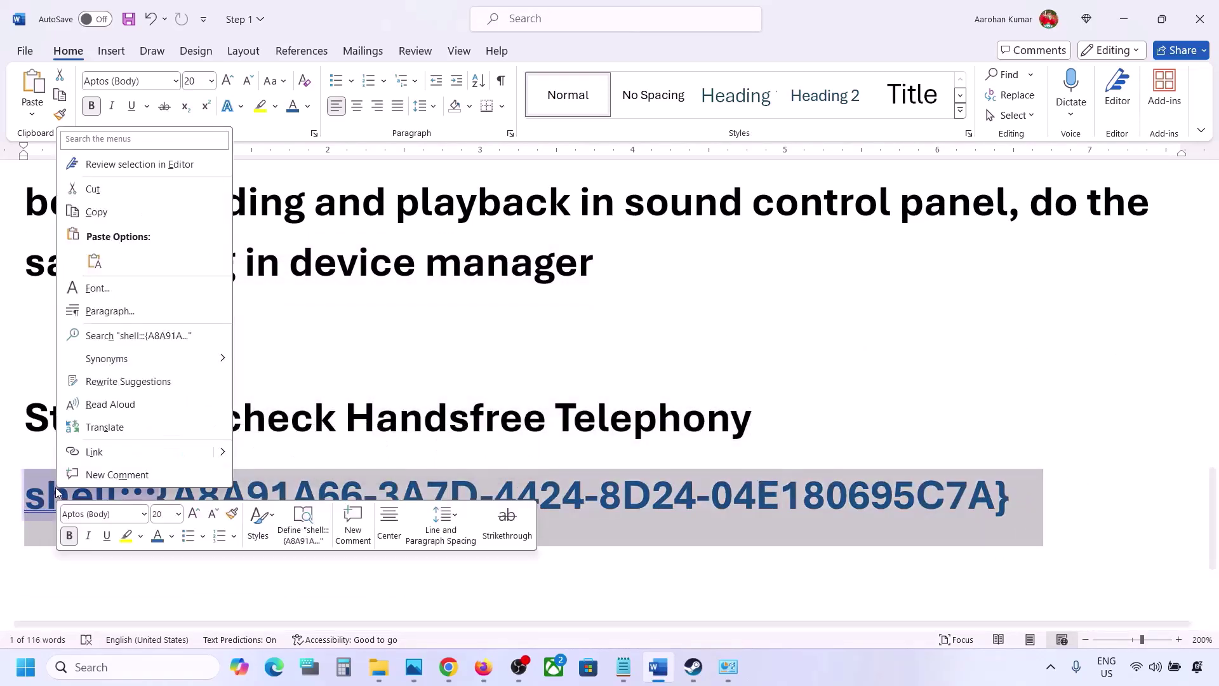
left_click(100, 213)
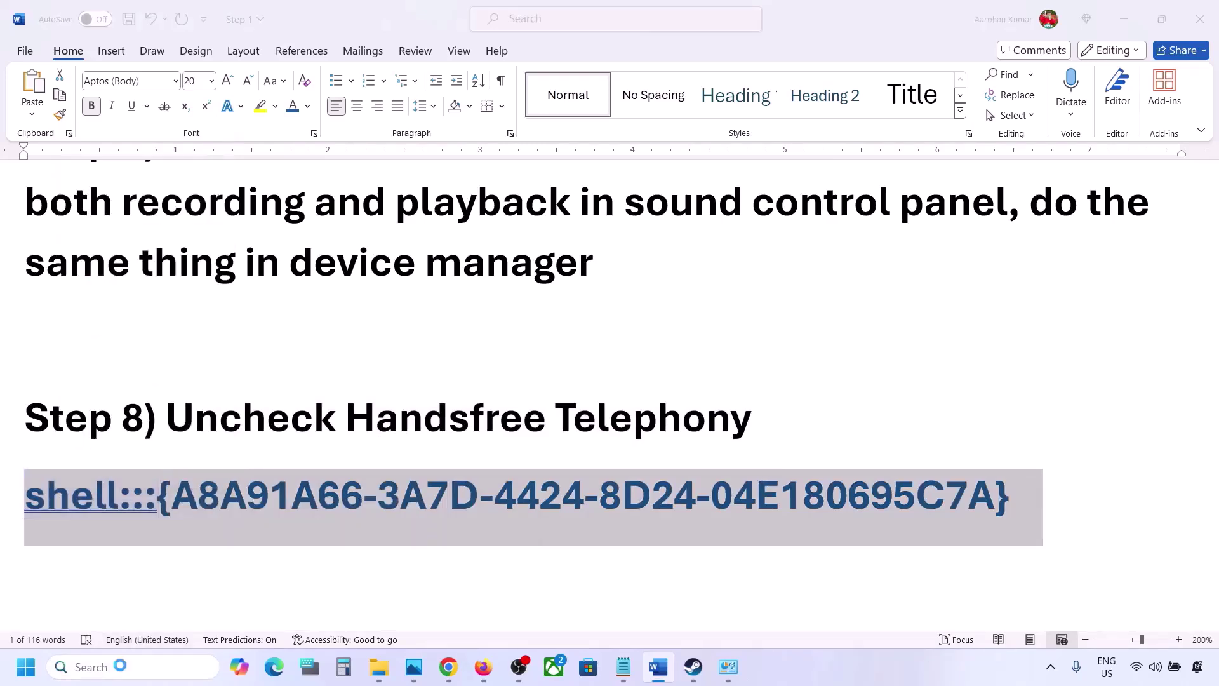
Paste the shell address into the Run box and run it to open Devices and Printers
left_click(120, 666)
type("run")
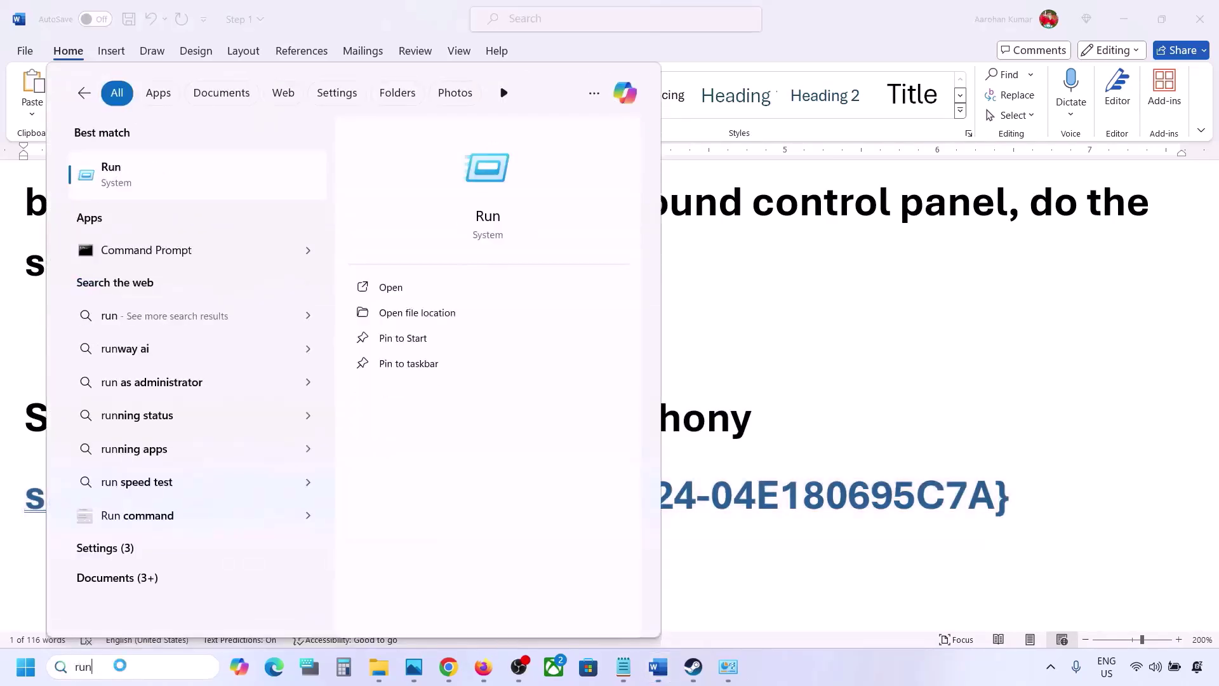
left_click(169, 190)
type("v")
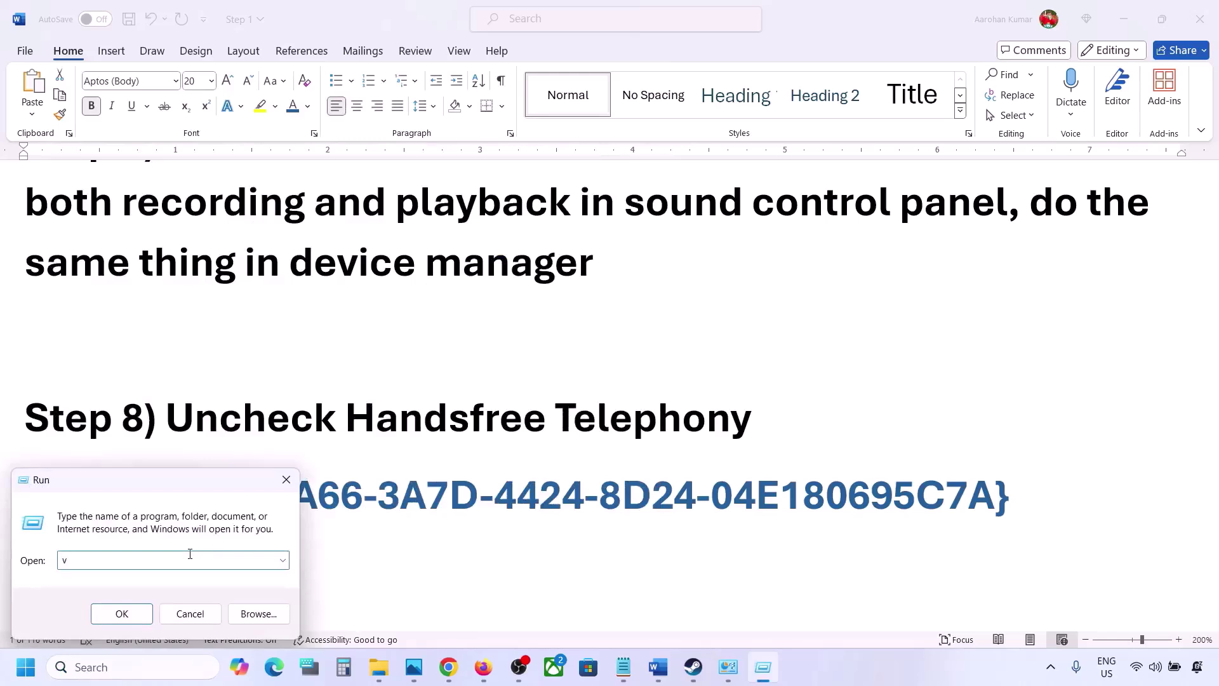
key("ctrl+v")
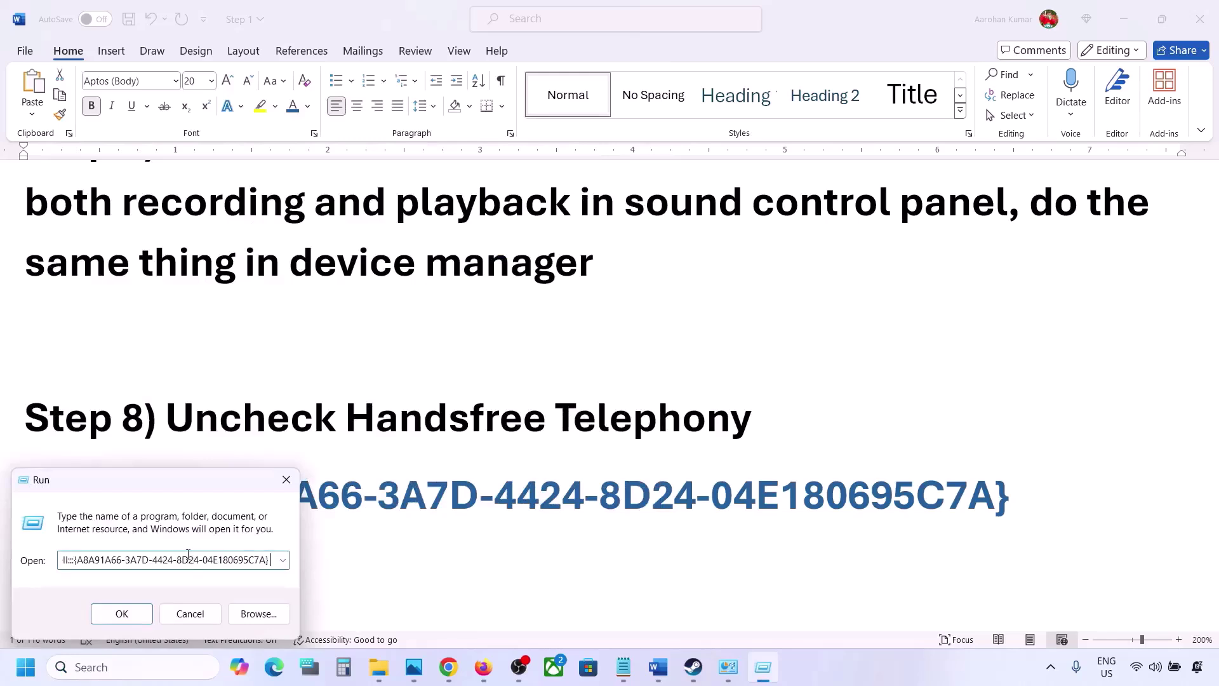
left_click(123, 614)
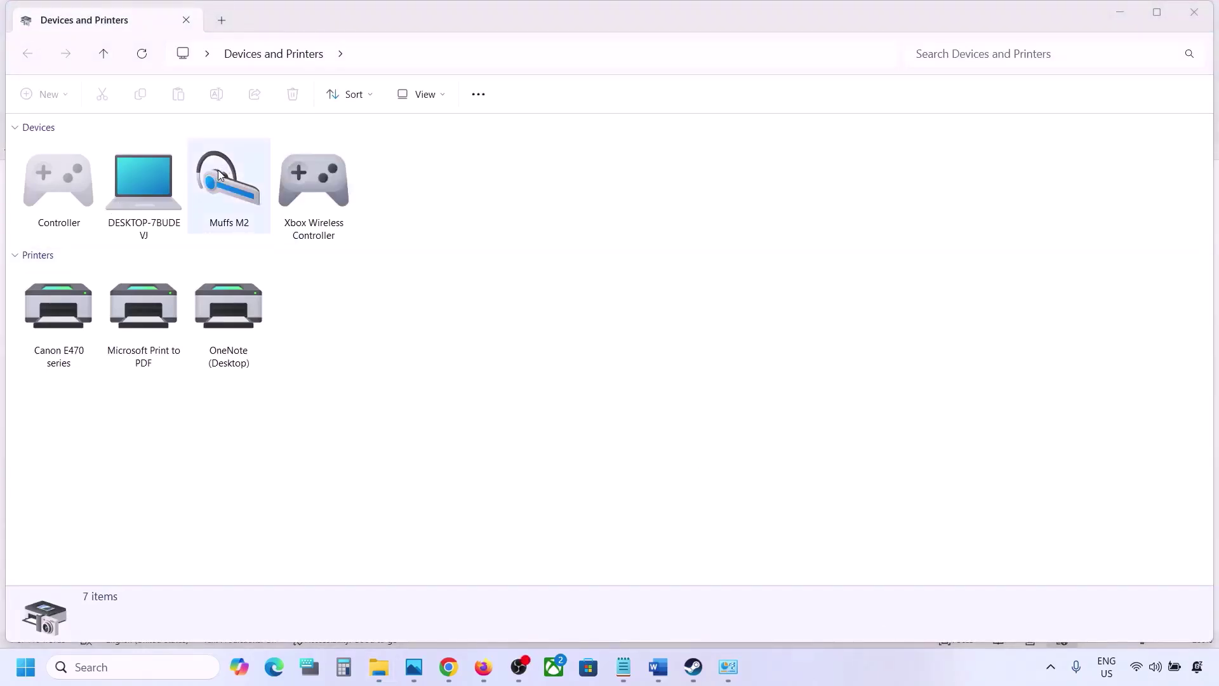
Uncheck Handsfree Telephony in the Muffs M2 headset's Services properties, apply it, then bring Steam forward
right_click(236, 184)
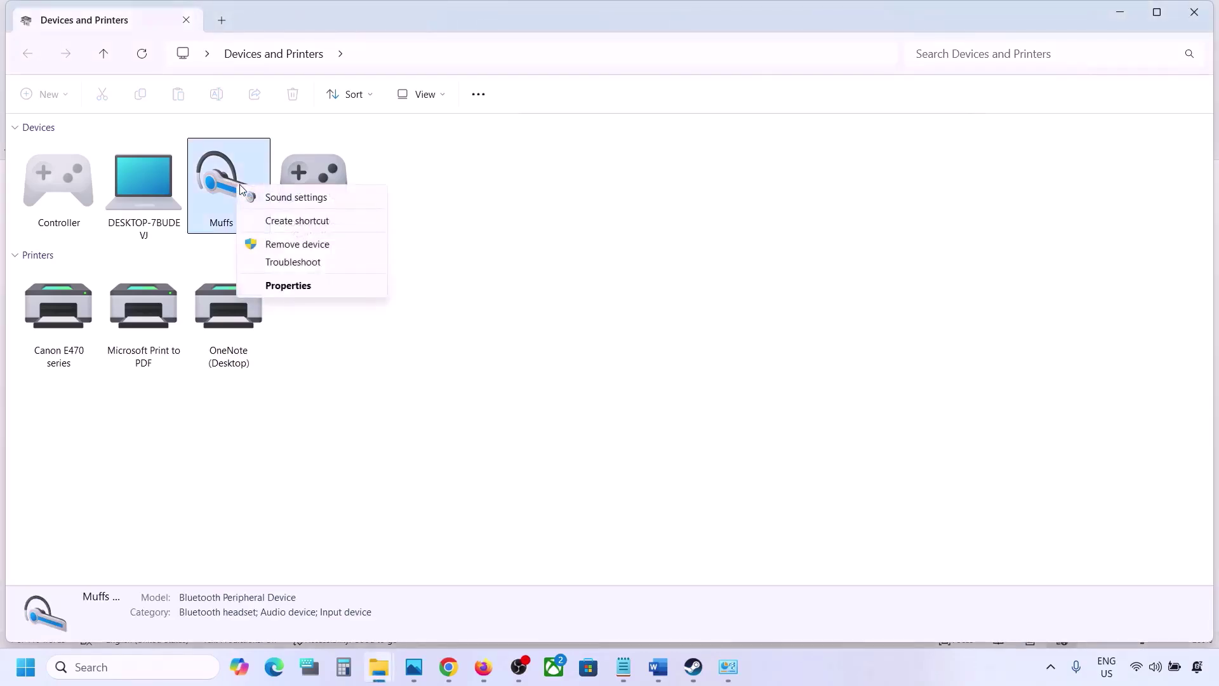
left_click(283, 286)
left_click_drag(437, 202, 569, 170)
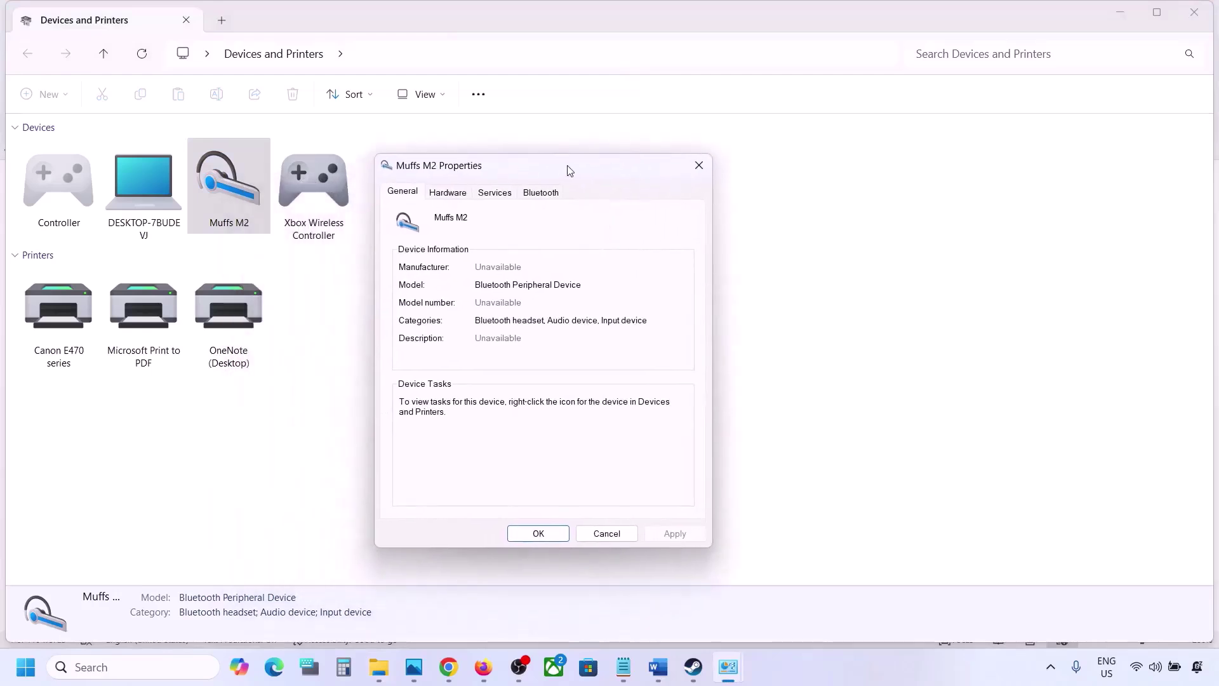
left_click(544, 196)
left_click(505, 198)
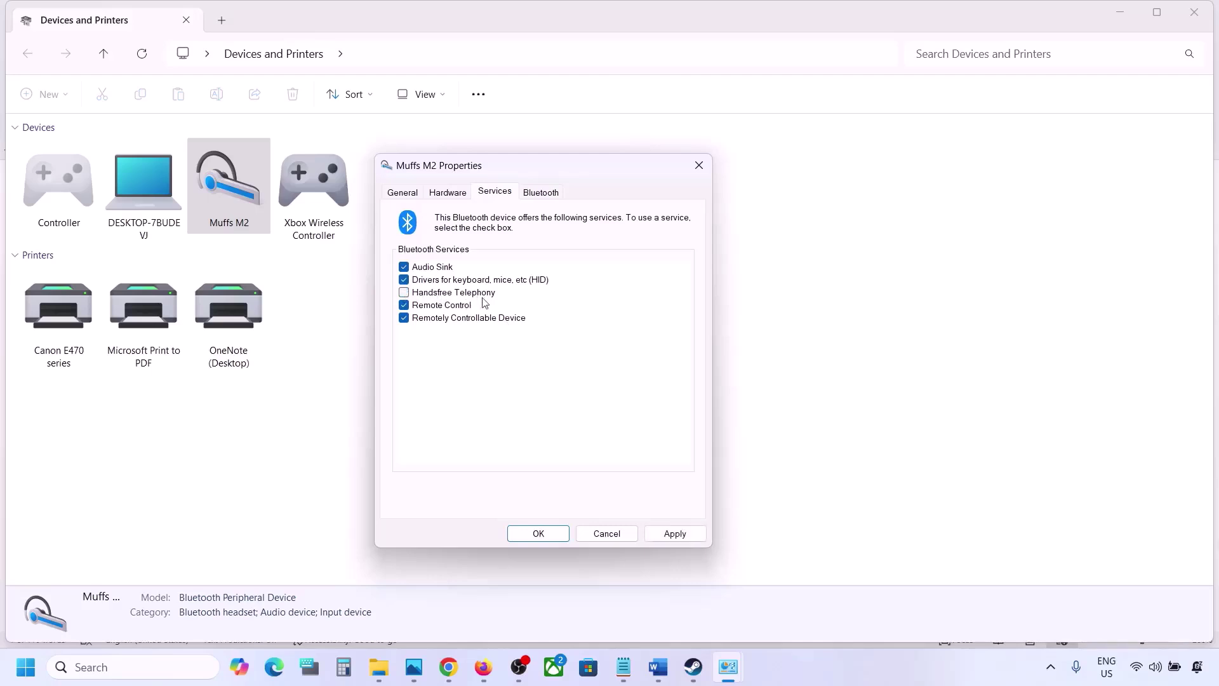
left_click(676, 532)
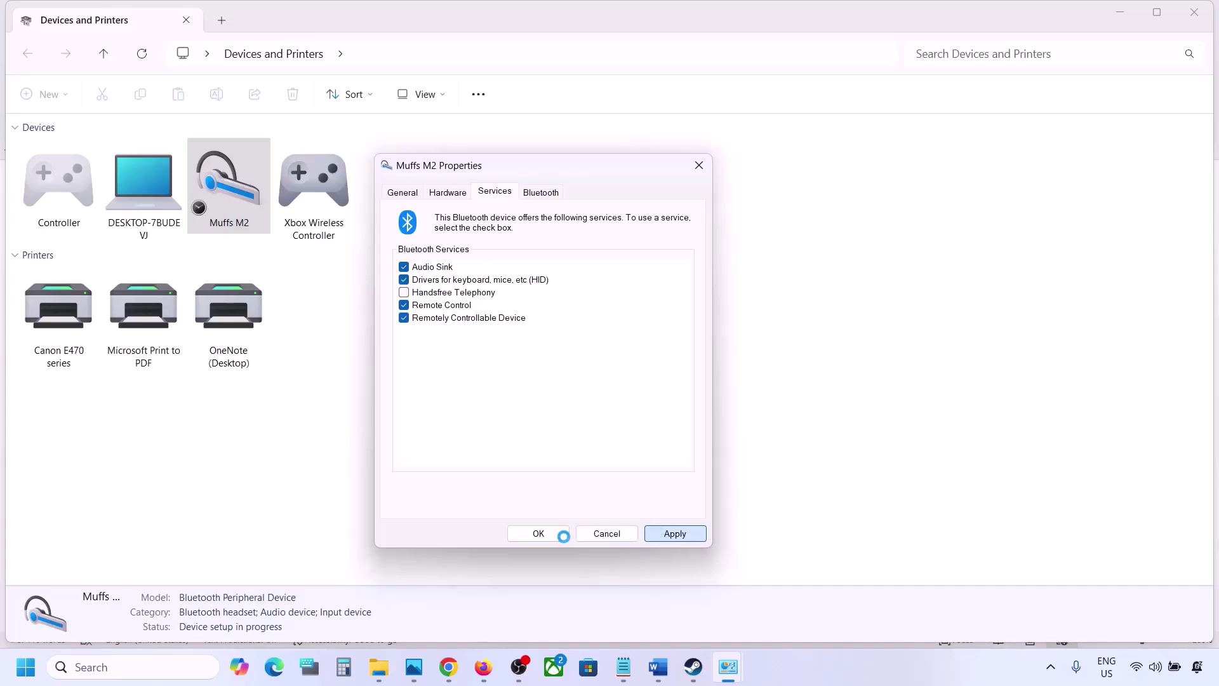
left_click(544, 534)
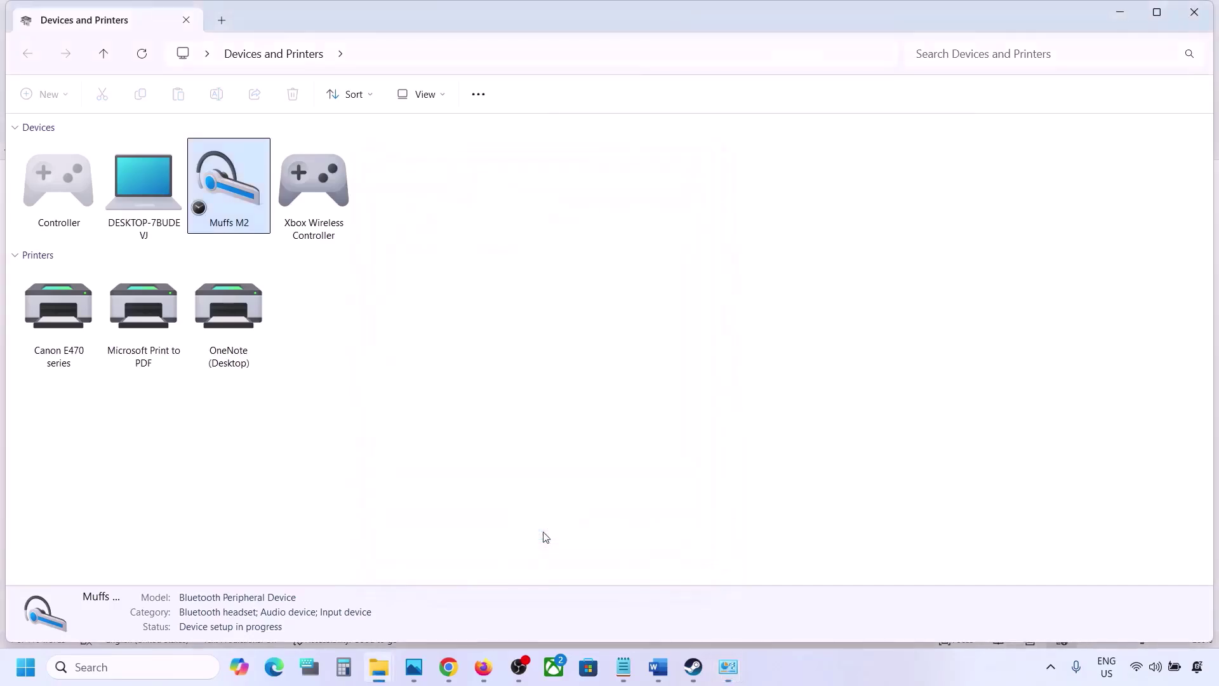
left_click(693, 668)
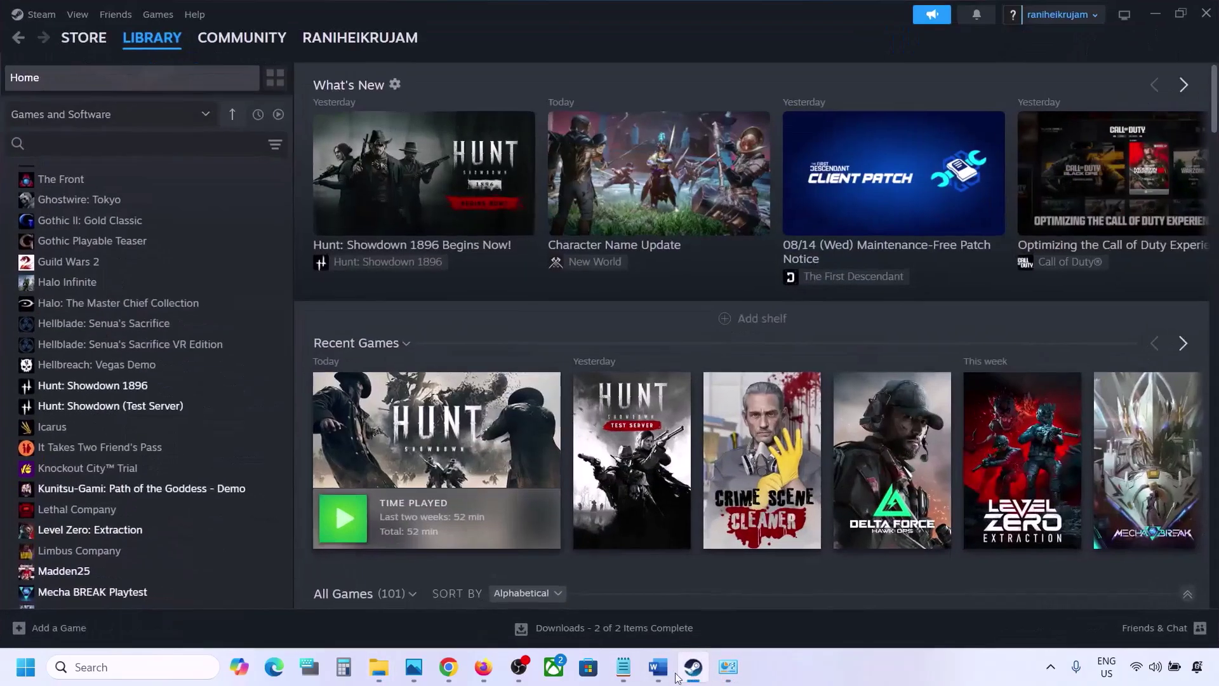
Find the Step 10 Install Audio Driver heading in the Word guide and open Device Manager
left_click(659, 672)
scroll(538, 456, "down", 2)
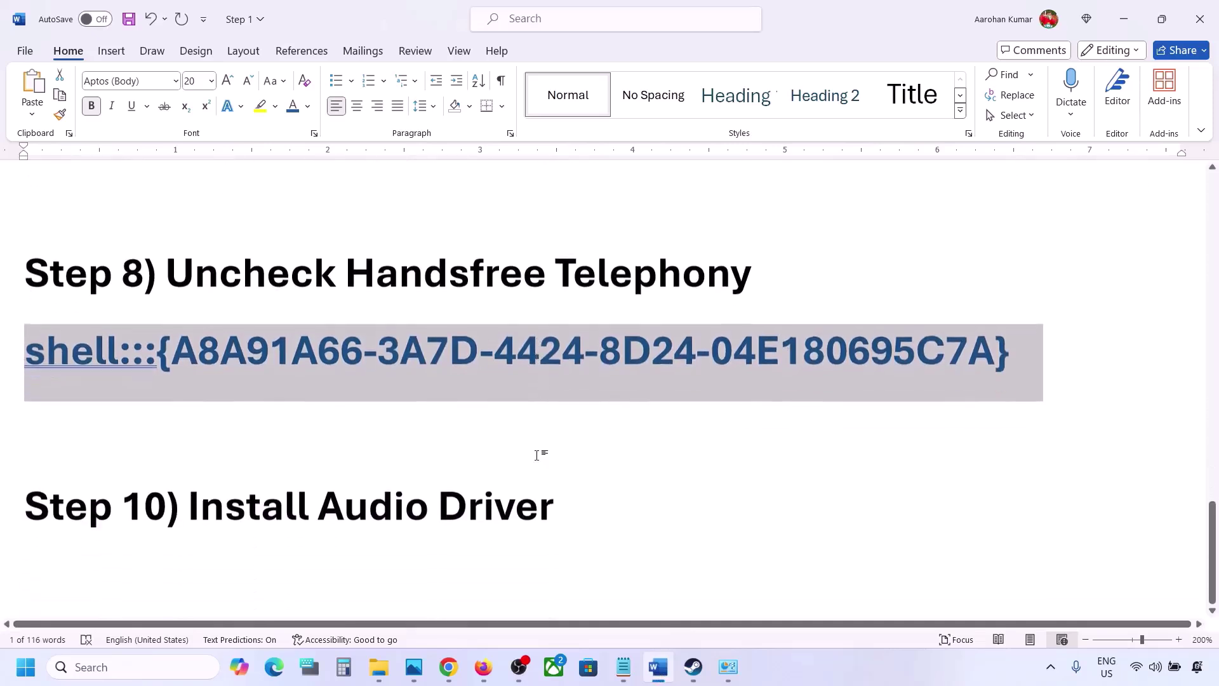
left_click_drag(208, 489, 554, 502)
right_click(20, 672)
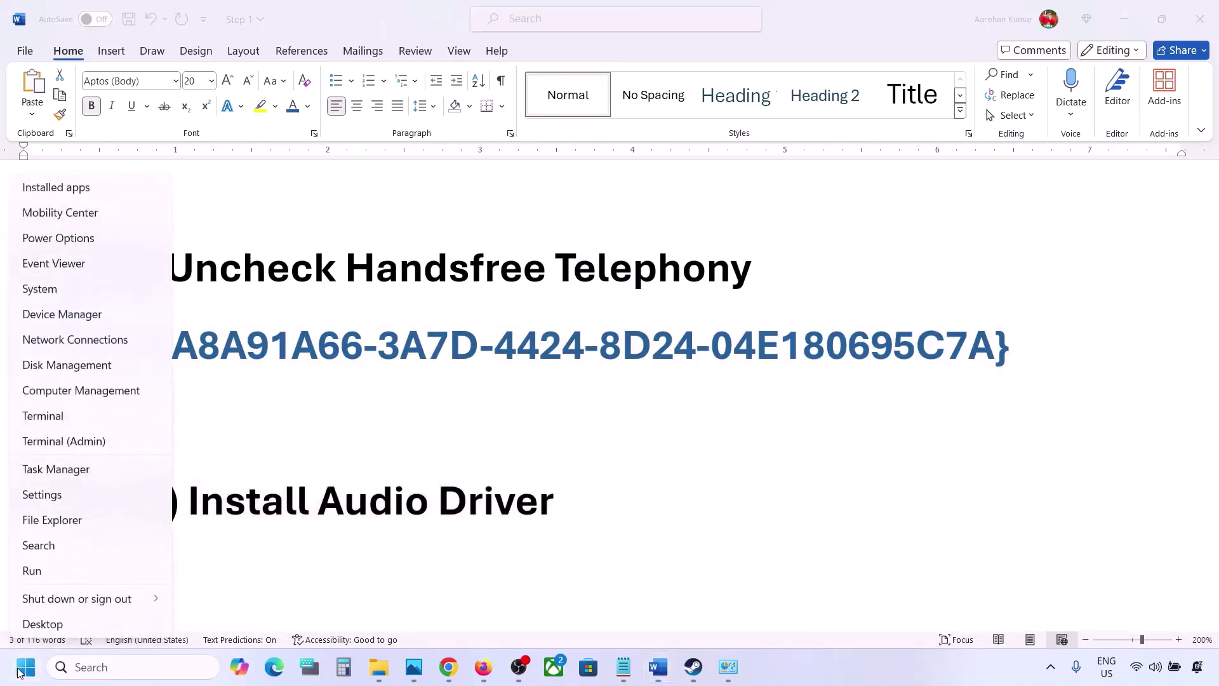
left_click(55, 315)
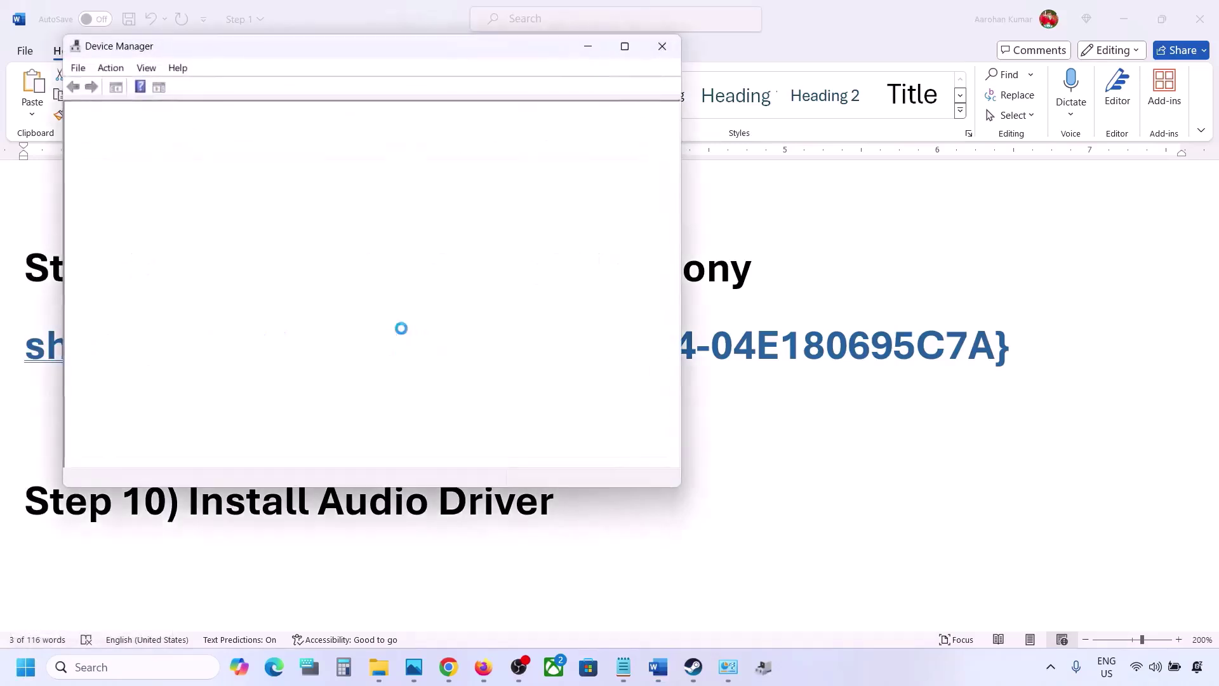
Take Realtek(R) Audio's driver update to the compatible driver list, then cancel and close Device Manager
scroll(200, 416, "down", 2)
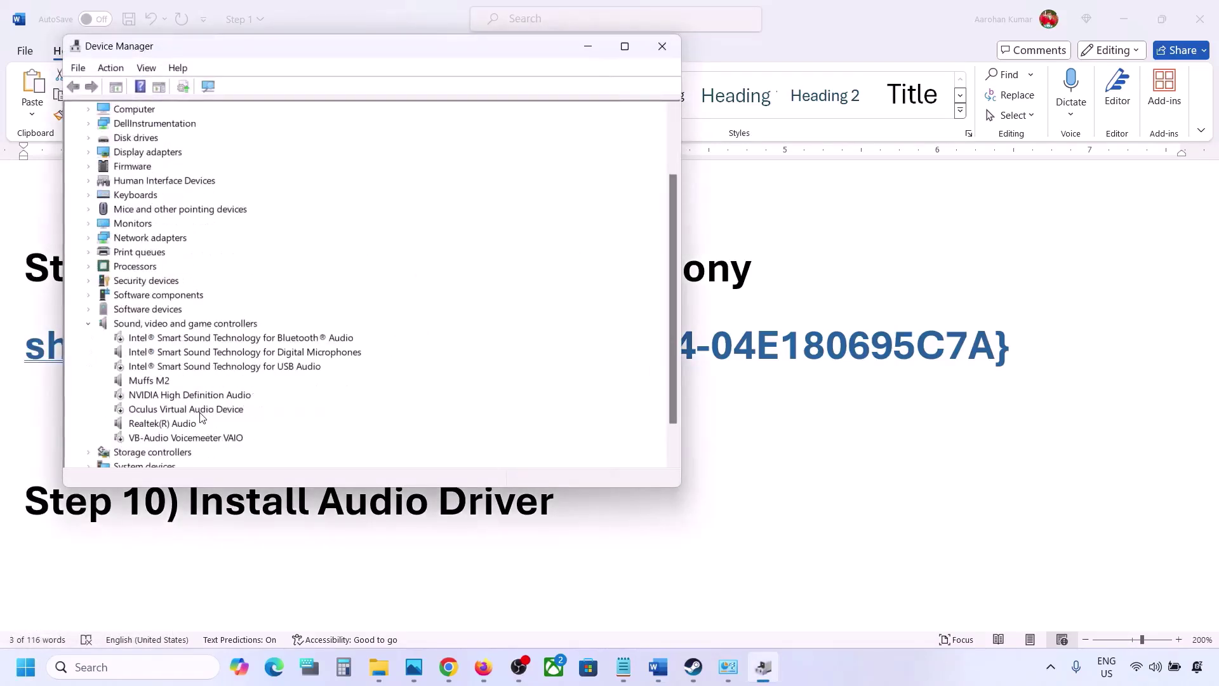
left_click(160, 424)
right_click(150, 428)
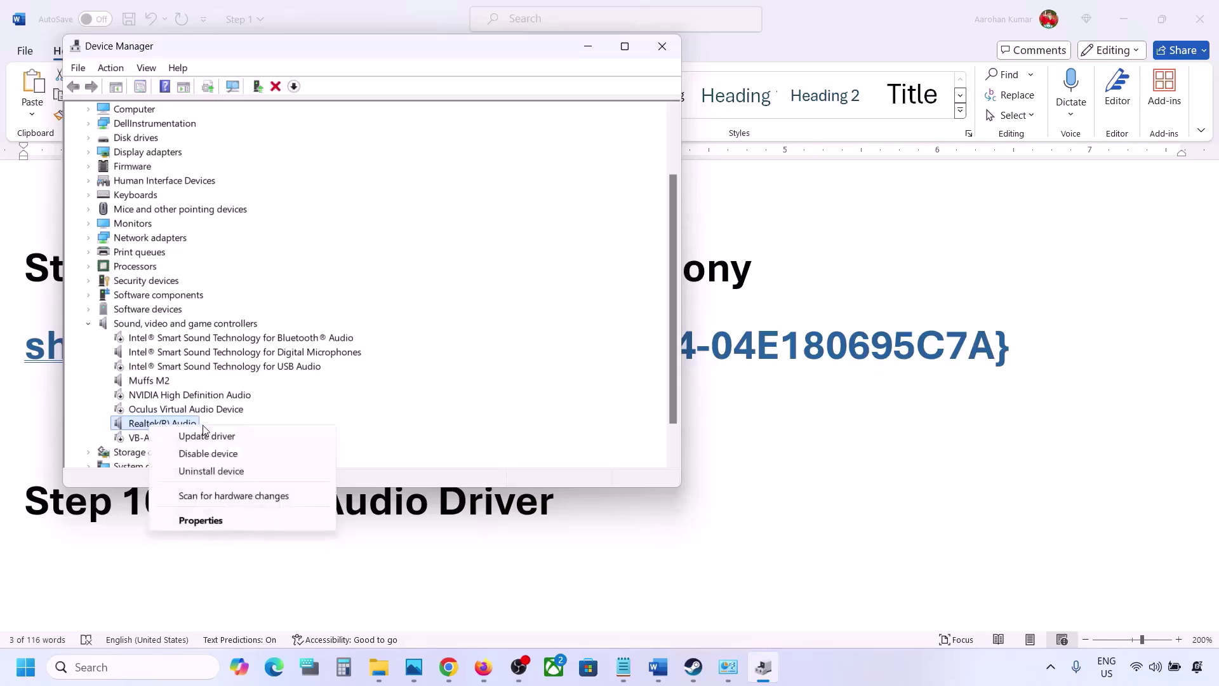
left_click(234, 441)
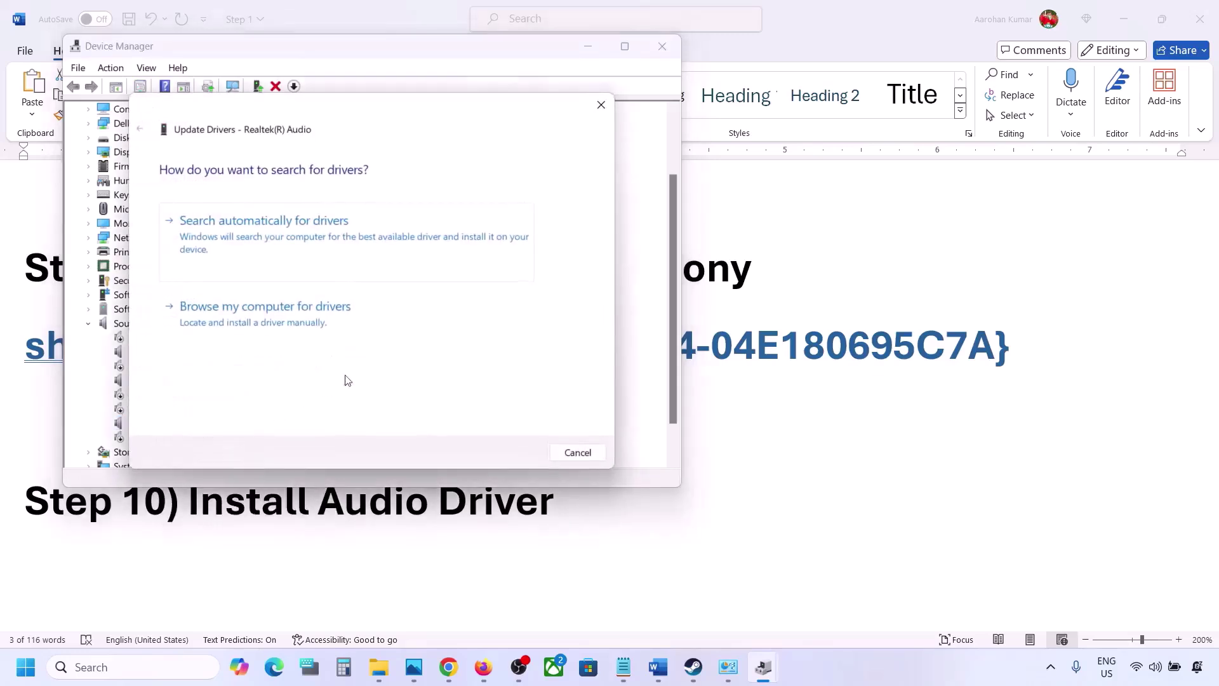
left_click(289, 324)
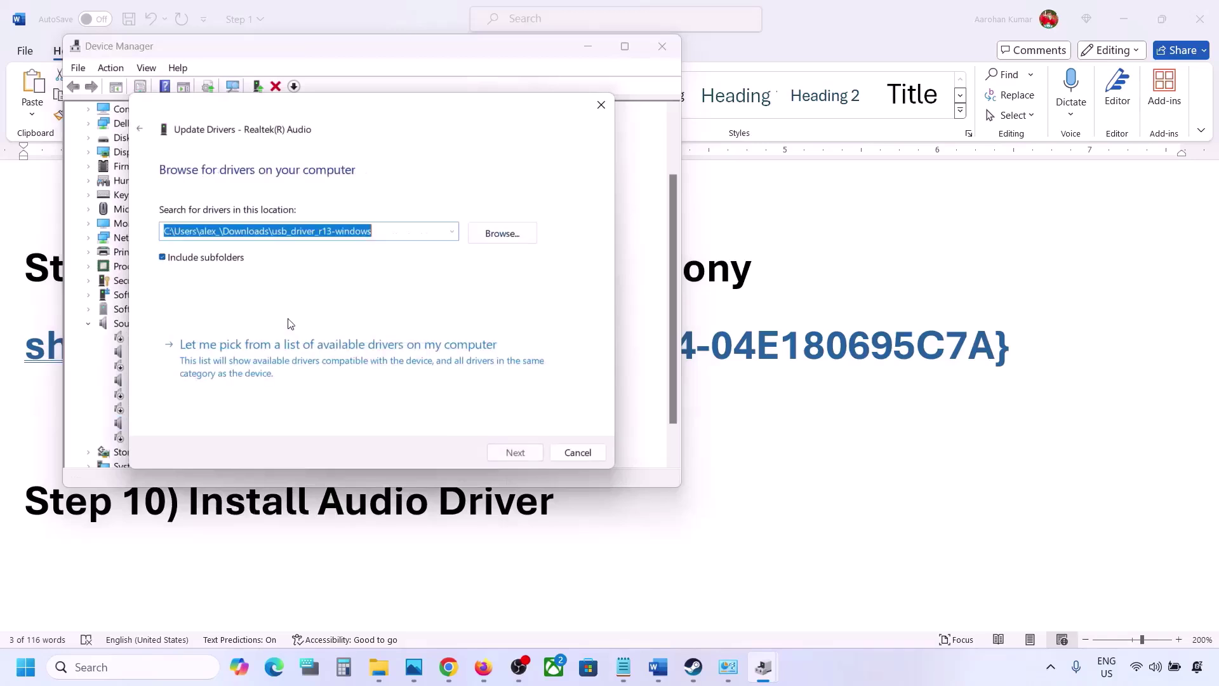
left_click(250, 362)
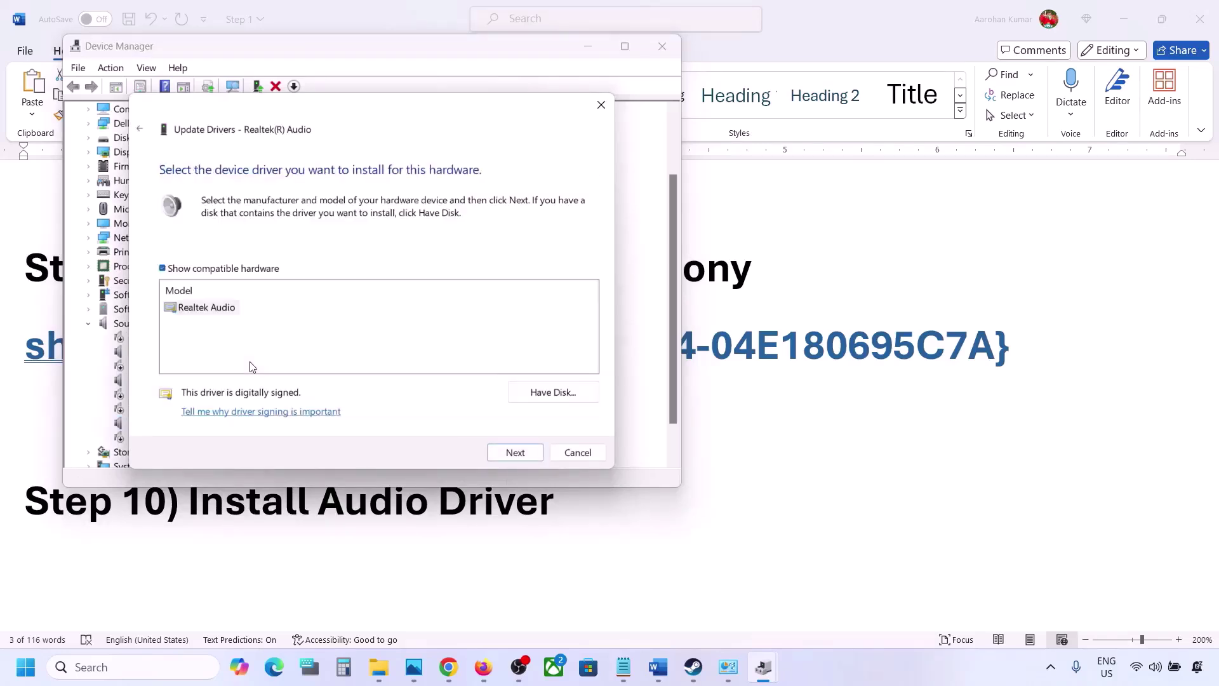
left_click_drag(358, 112, 499, 90)
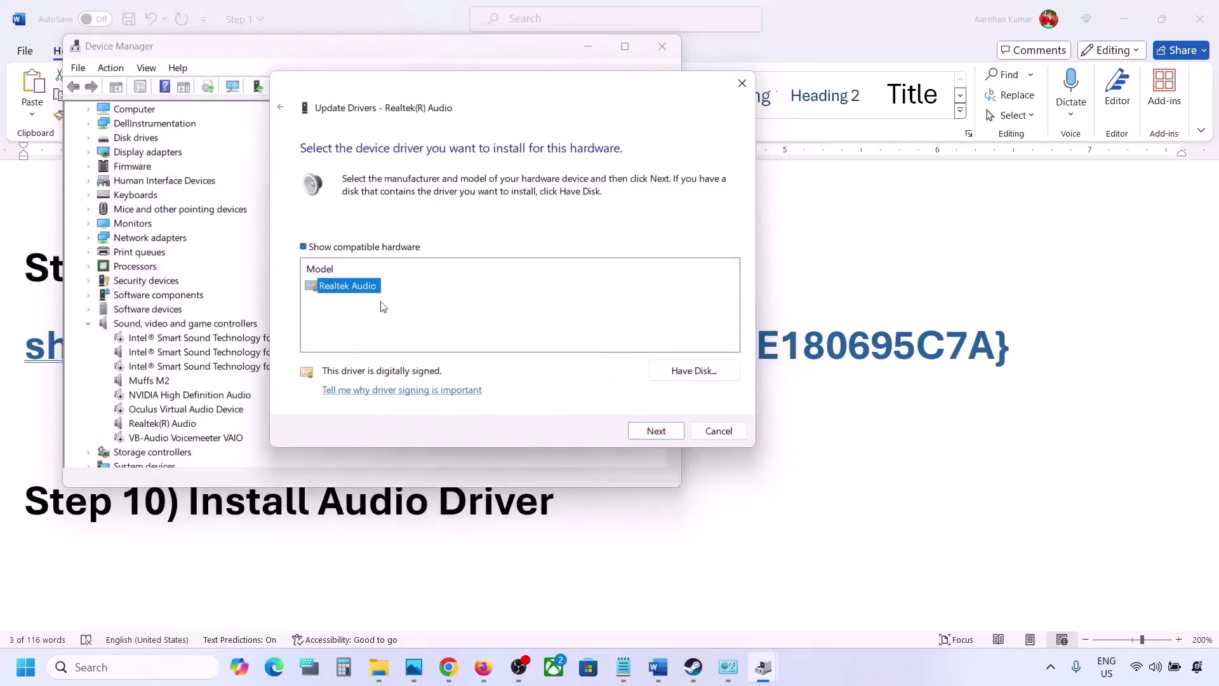
left_click(710, 432)
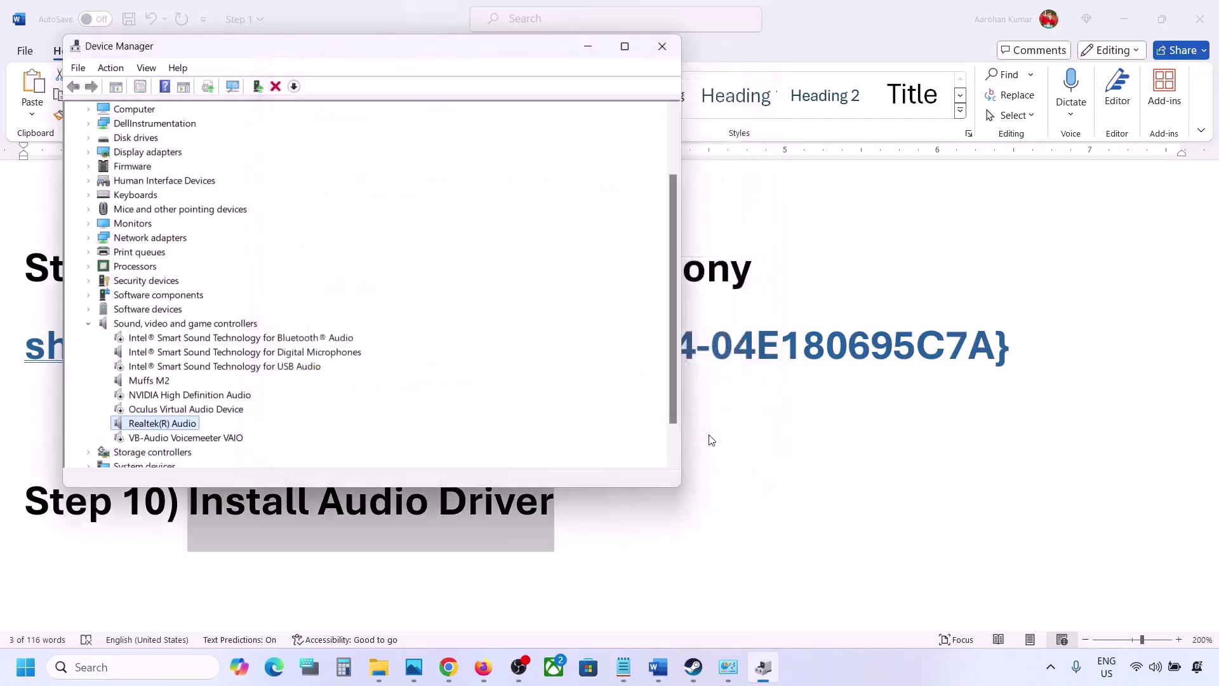
left_click(673, 46)
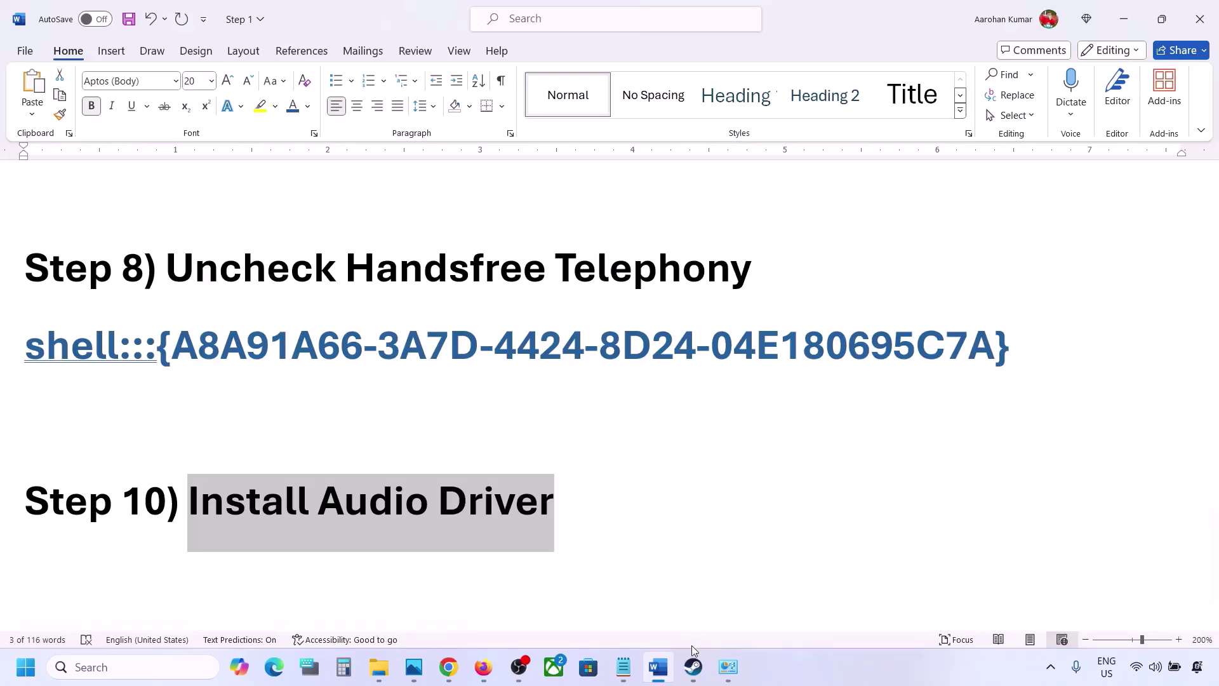
Scroll back up in the Word guide before moving to Steam's Assetto Corsa EVO page
scroll(698, 508, "up", 3)
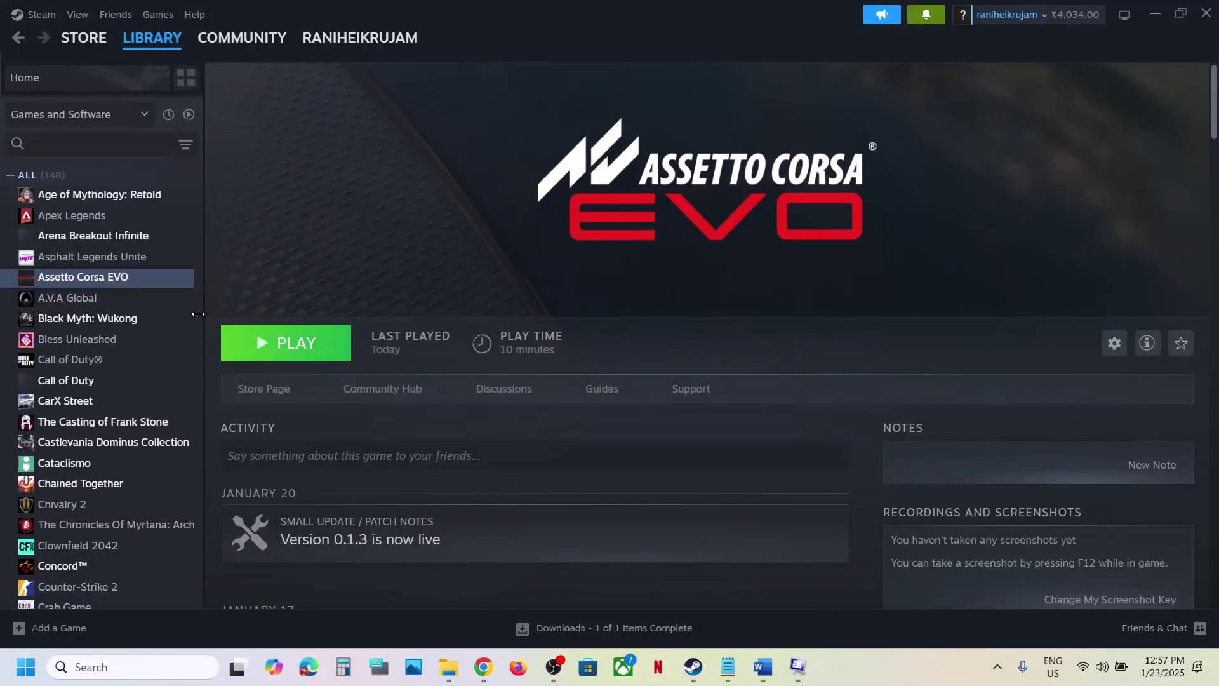
Start verifying Assetto Corsa EVO's game files from Properties > Installed Files, then close the properties window
right_click(118, 281)
left_click(163, 403)
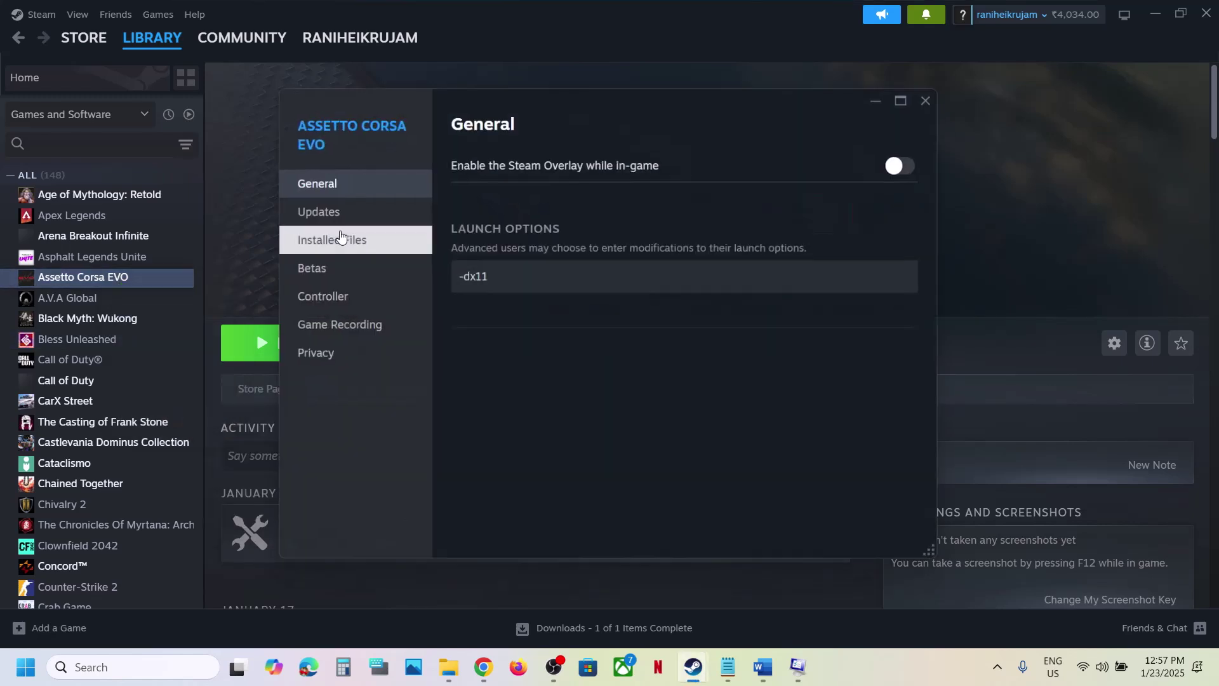
left_click(318, 238)
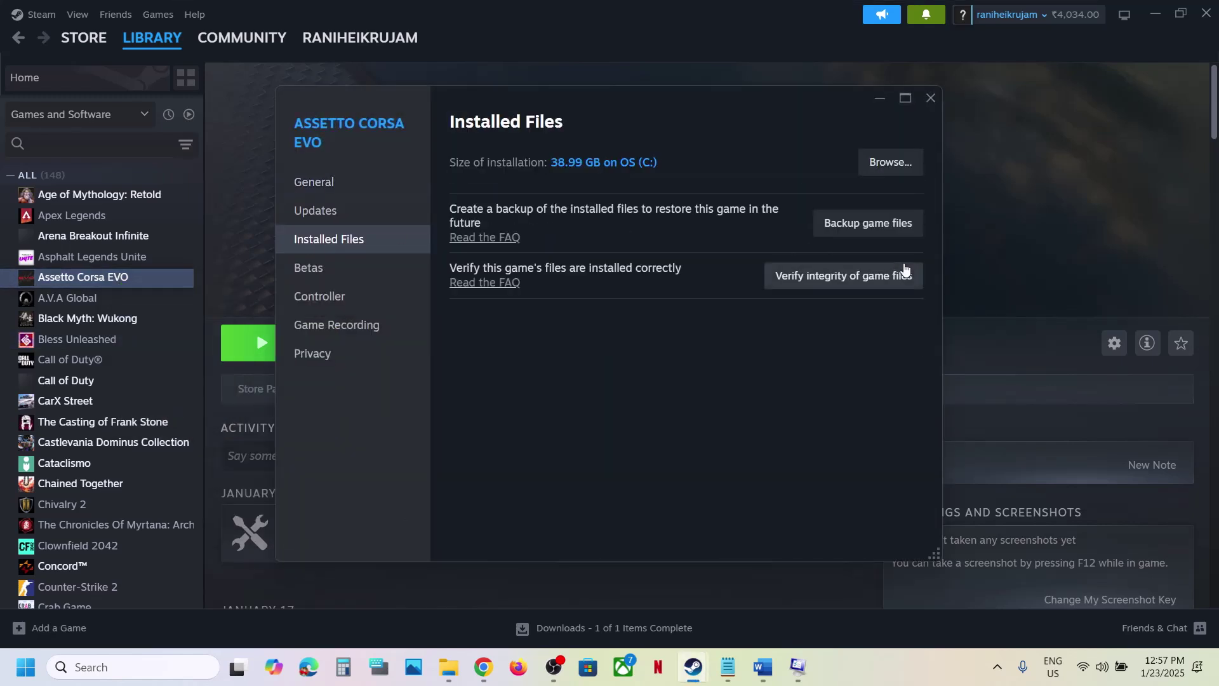
left_click(825, 274)
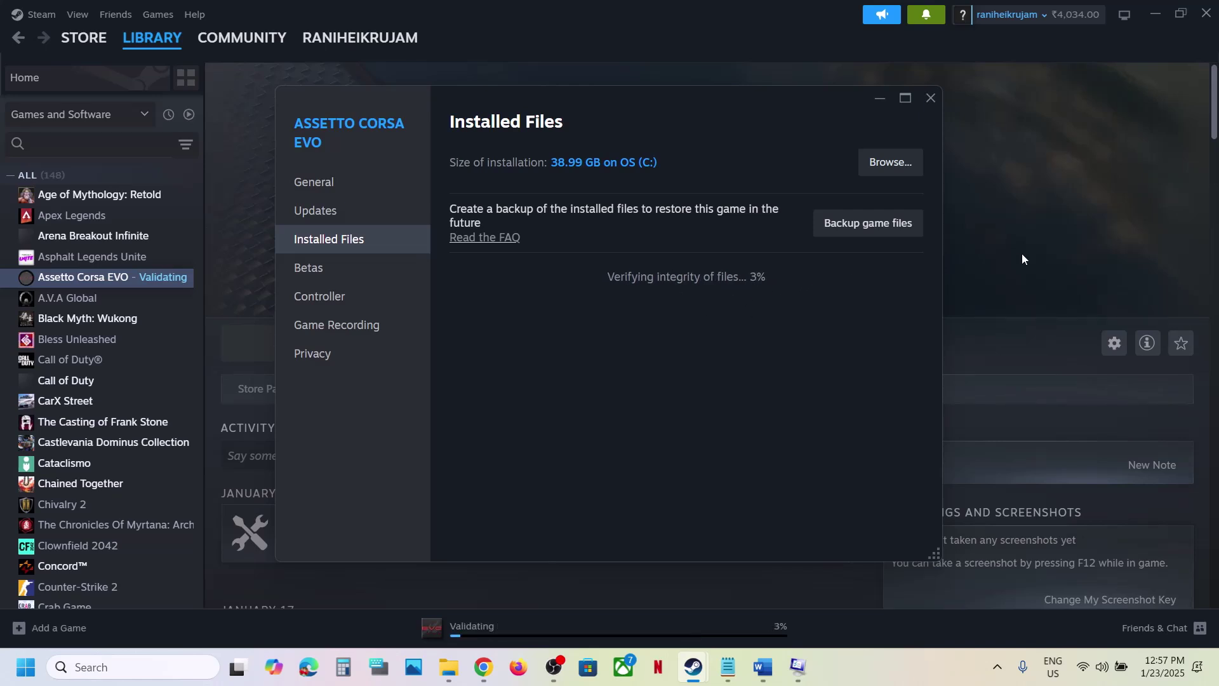
key("Escape")
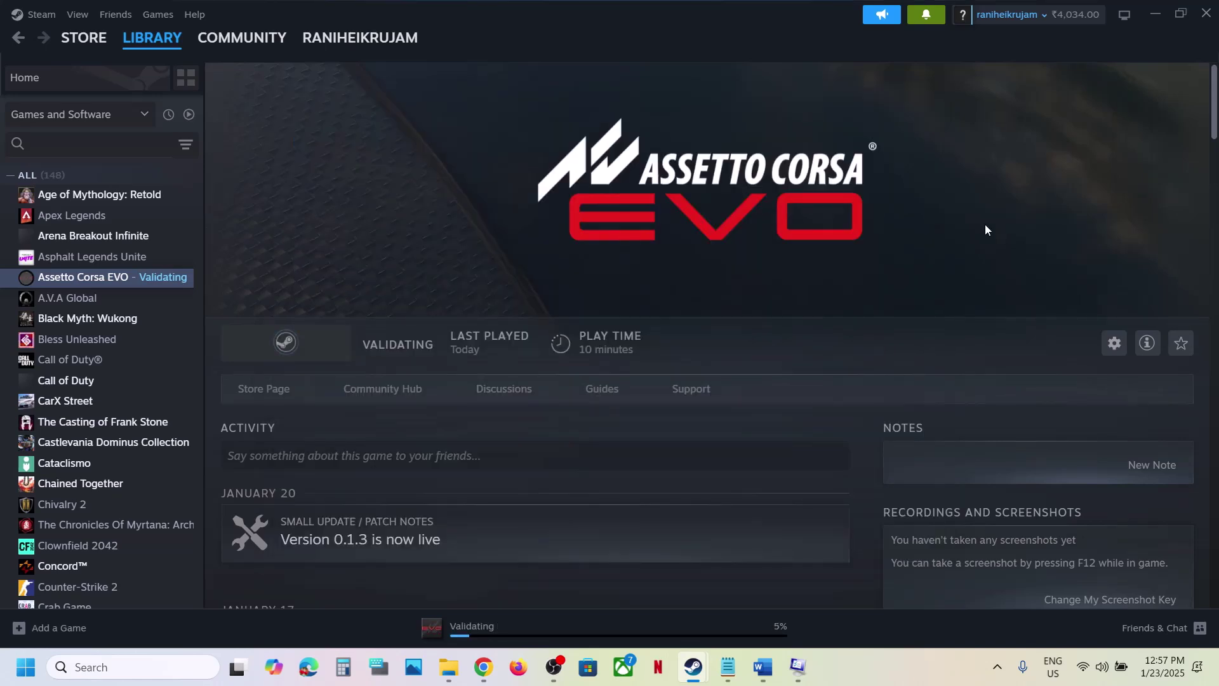